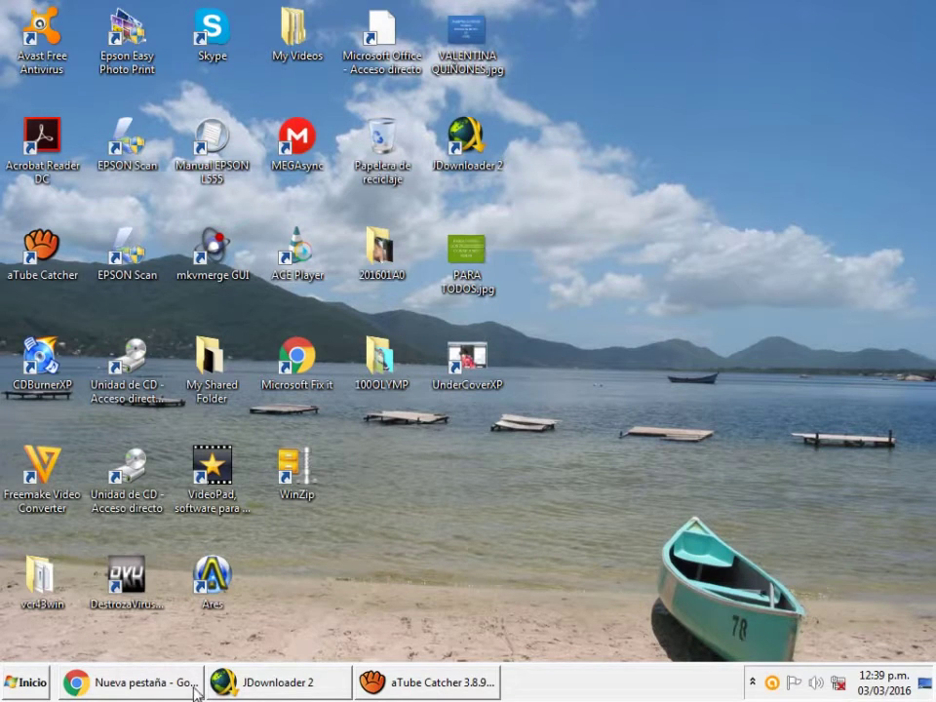
Switch to JDownloader 2 and review its general options, link grabber, download list and quick download limit settings
left_click(273, 685)
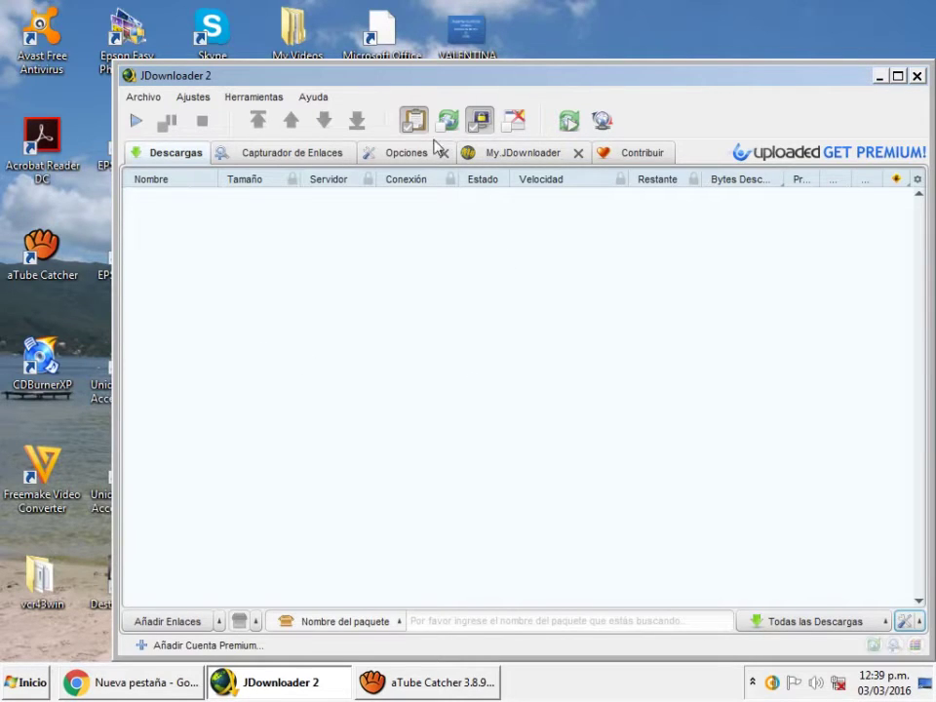
left_click(406, 152)
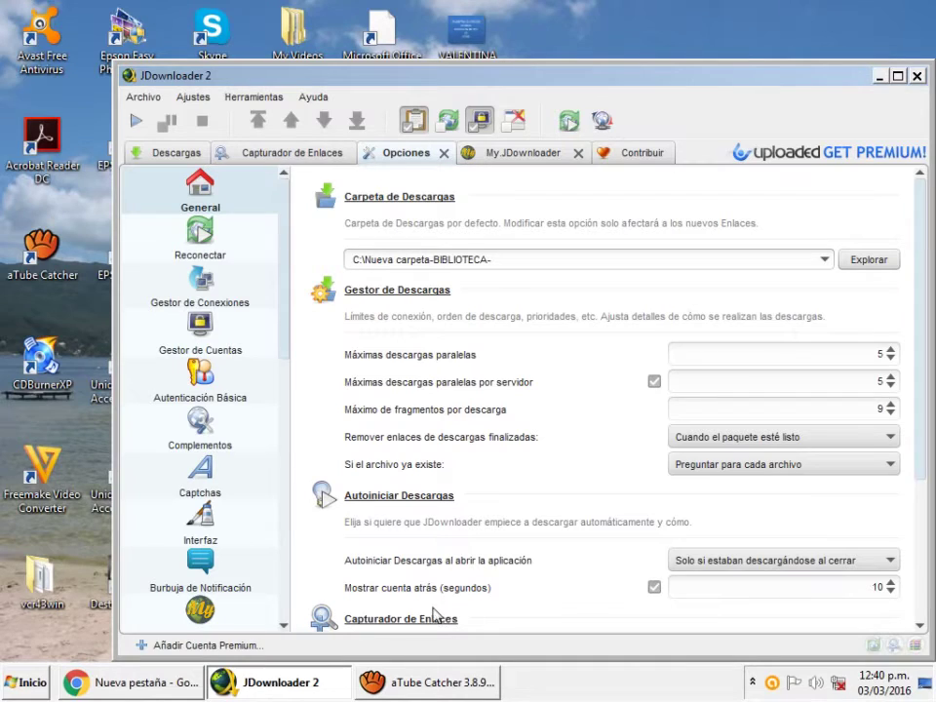
left_click(920, 625)
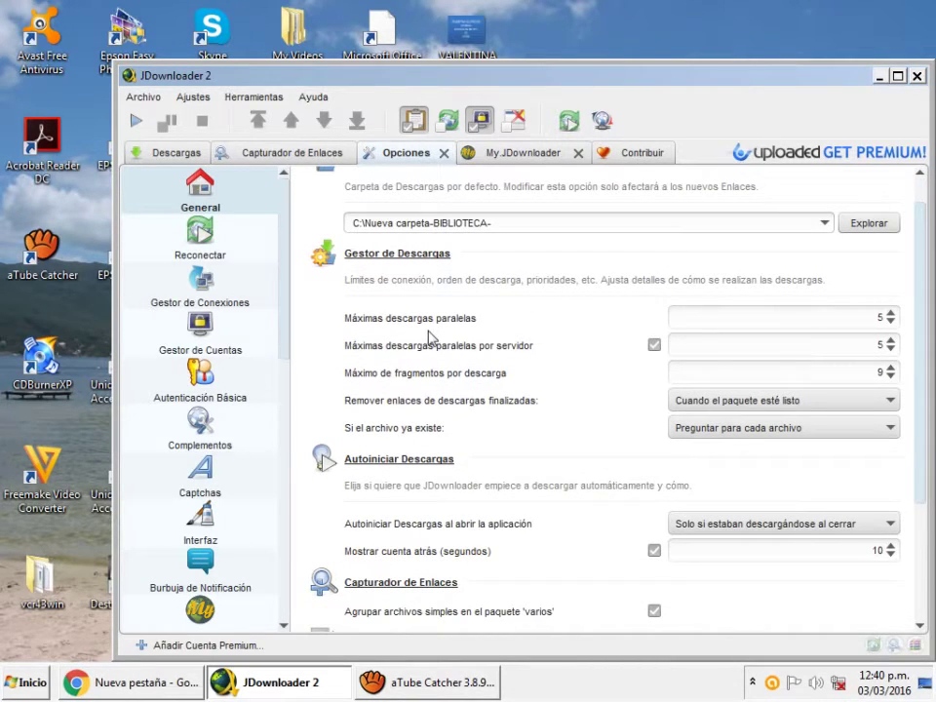
left_click(269, 161)
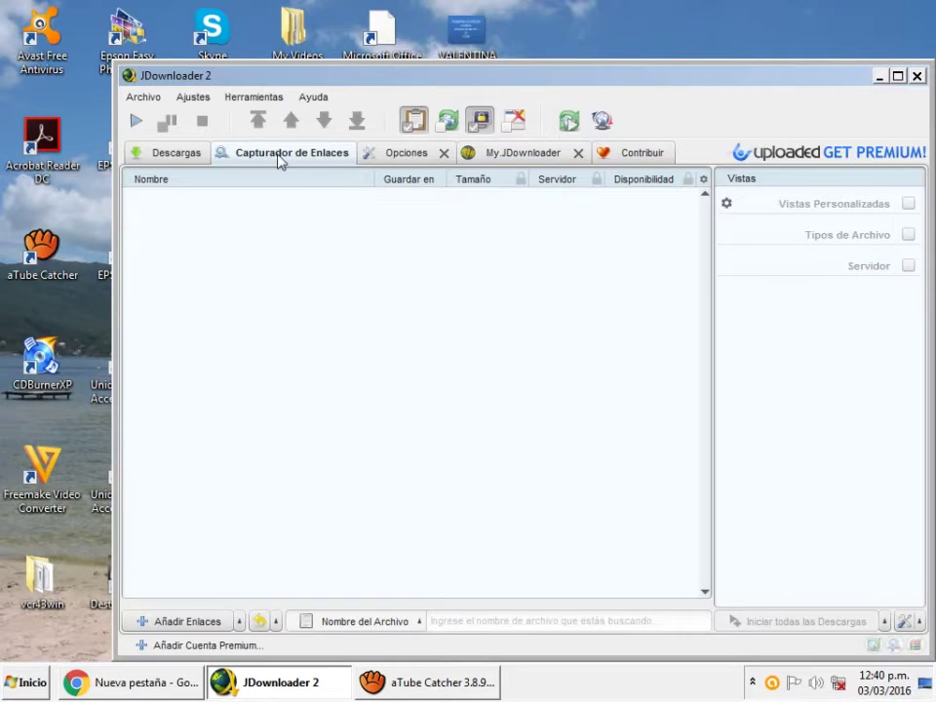
left_click(161, 158)
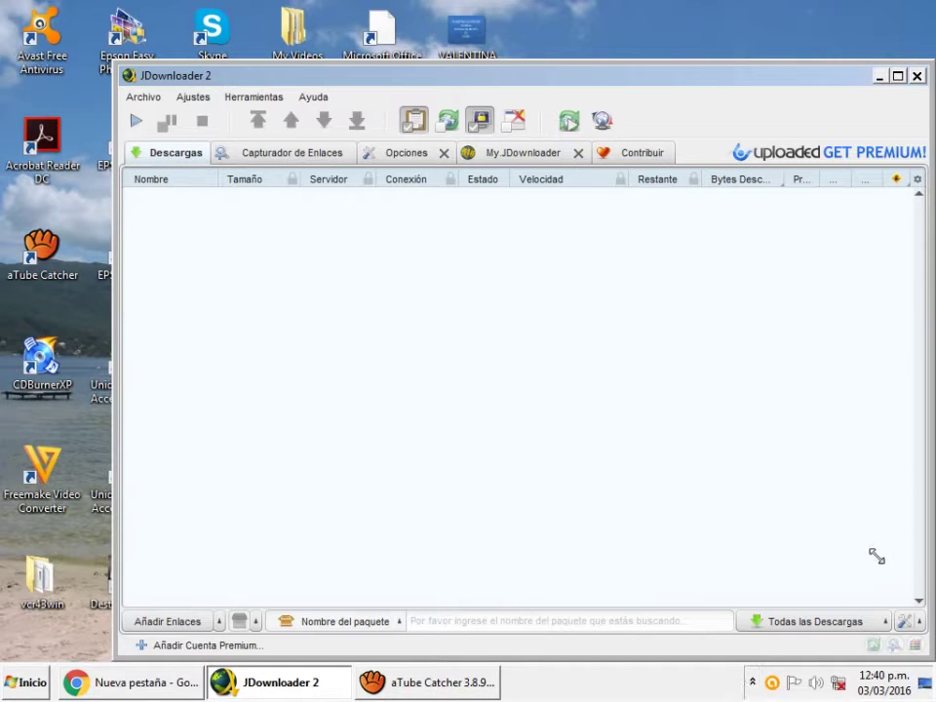
left_click(905, 623)
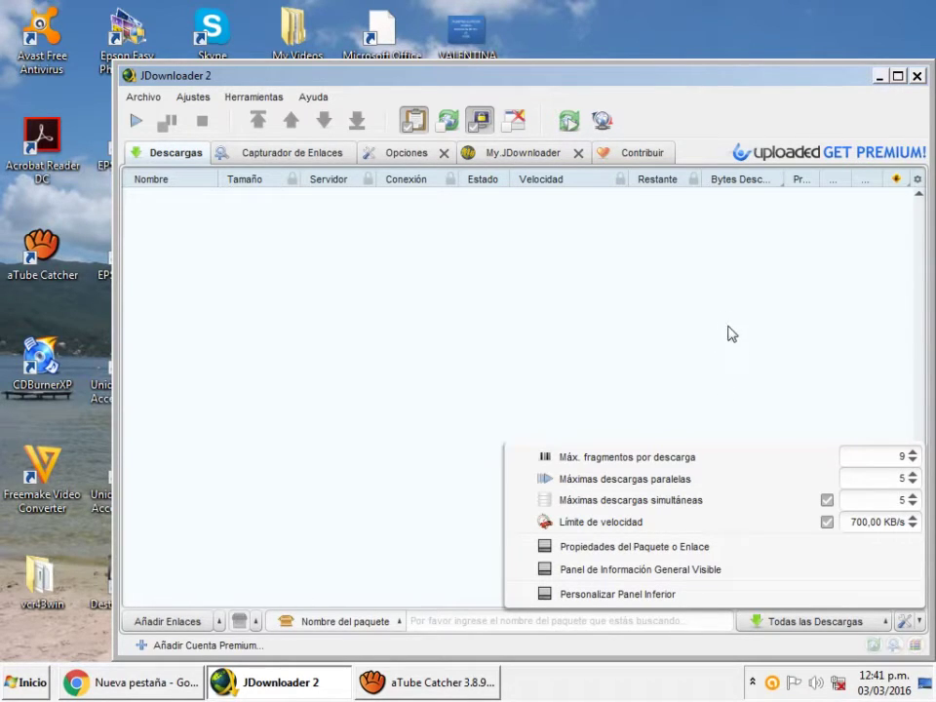
left_click(904, 623)
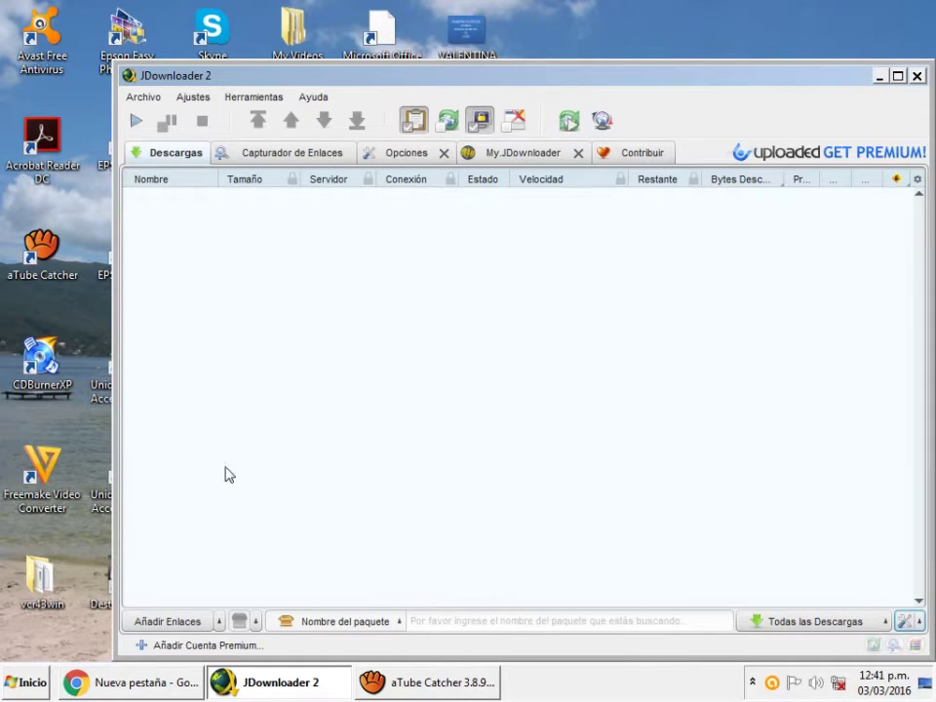
Switch to Chrome and open Cinecalidad's action movies page
left_click(115, 684)
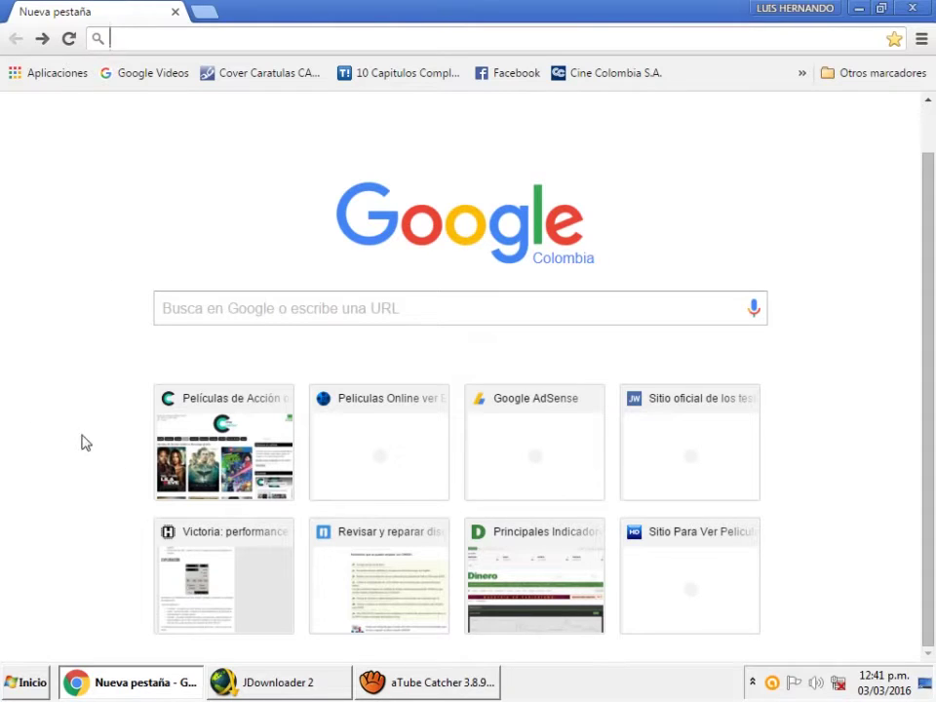
left_click(231, 449)
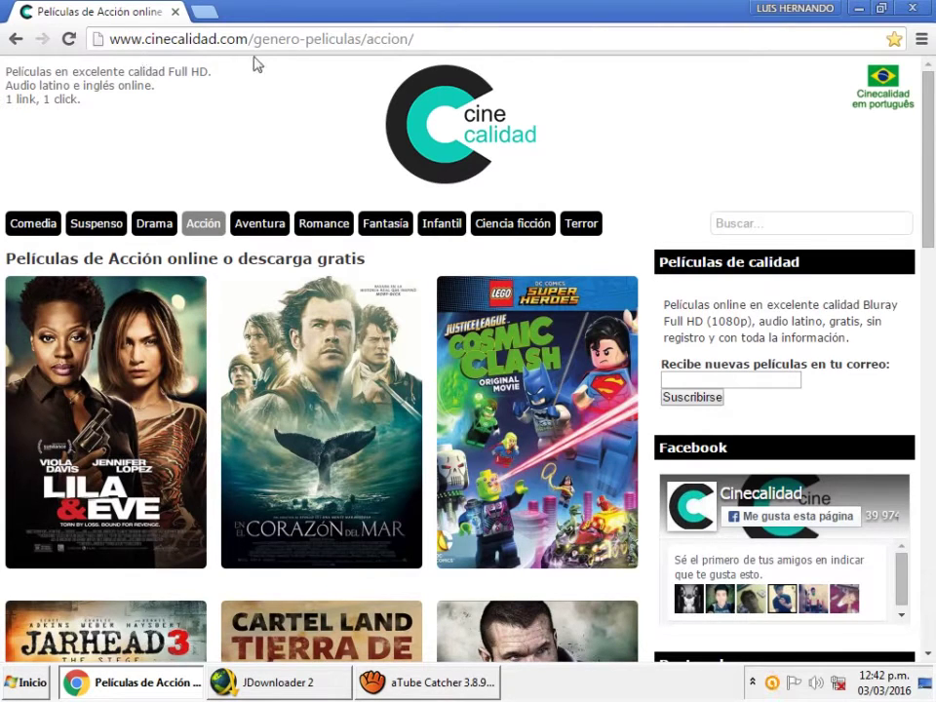
scroll(315, 283, "down", 1)
scroll(315, 282, "up", 1)
mouse_move(60, 349)
Search the site for "mad max:furia en elcamino" and open the Mad Max: Furia en el camino (2015) result
left_click(792, 222)
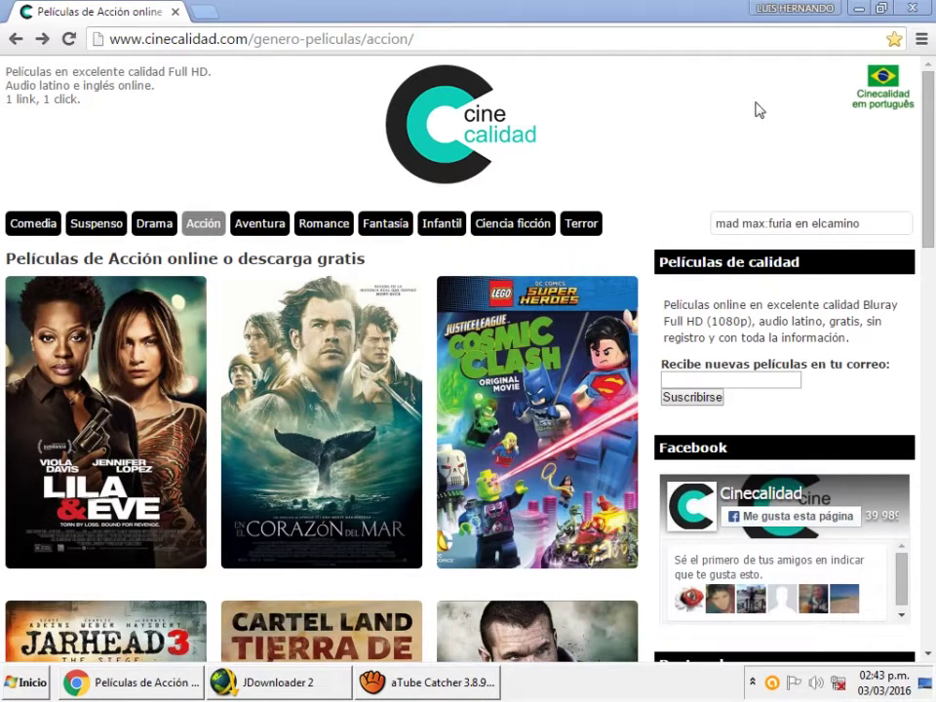
left_click(873, 220)
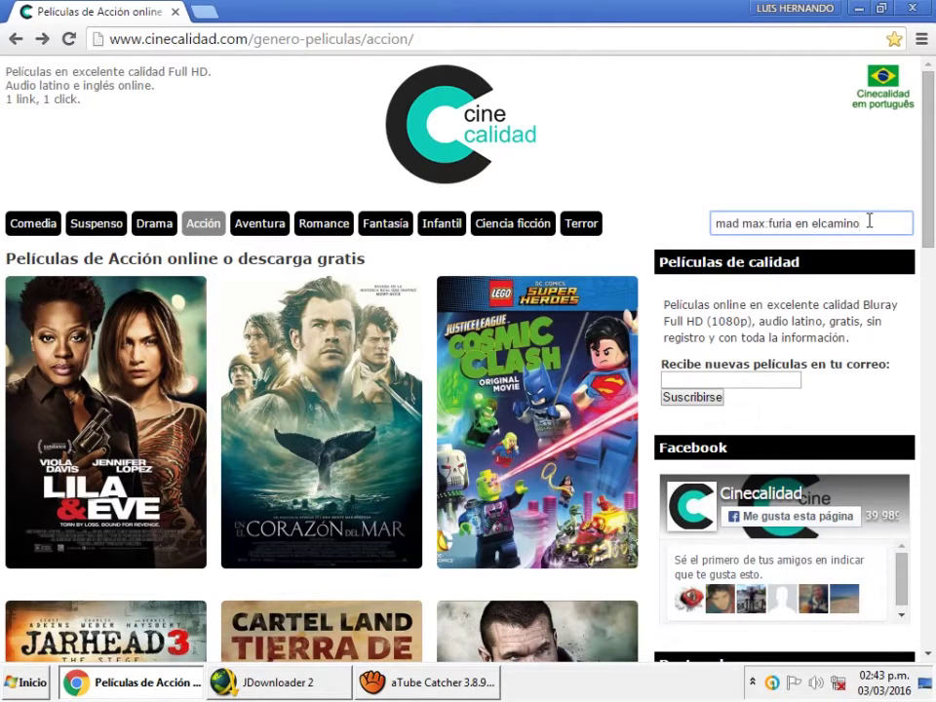
key("Return")
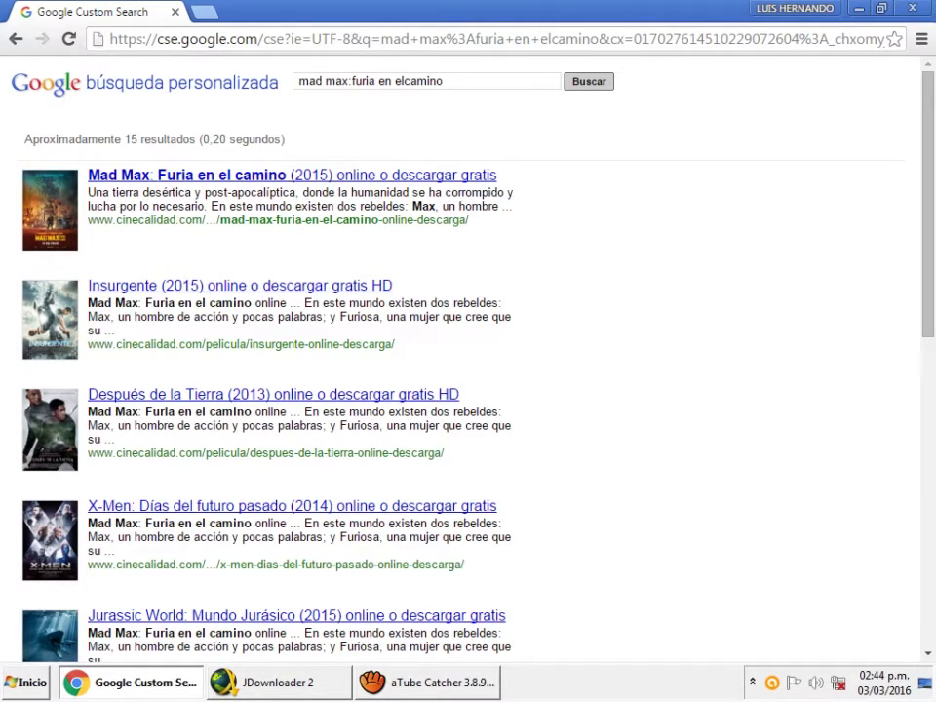
left_click(143, 182)
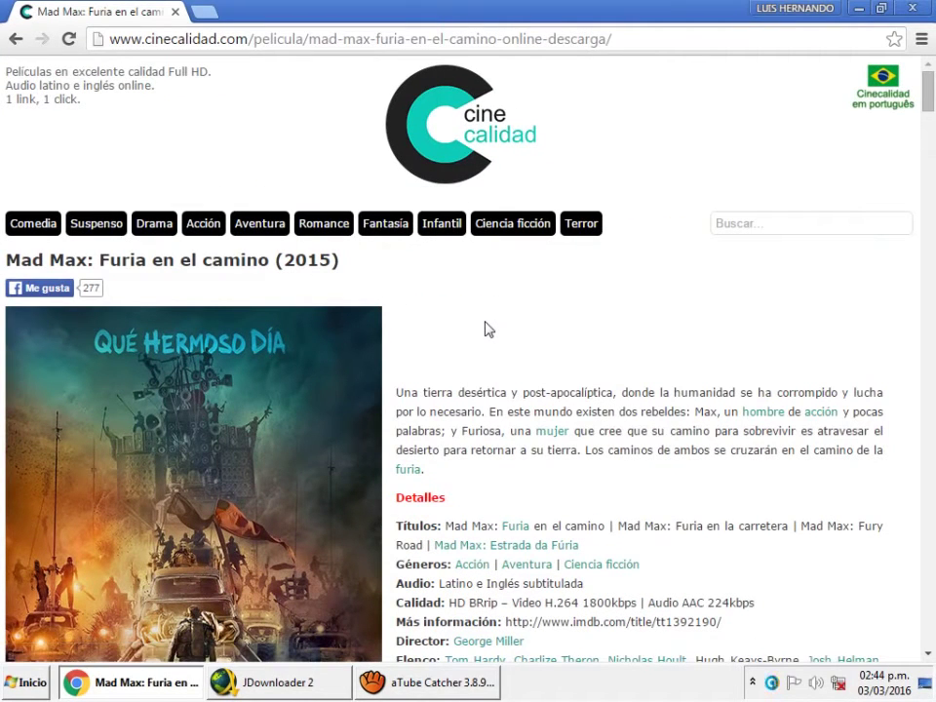
Follow the movie's Mega download link, skipping the AdF.ly ads, to reach the file's MEGA page
scroll(488, 329, "down", 4)
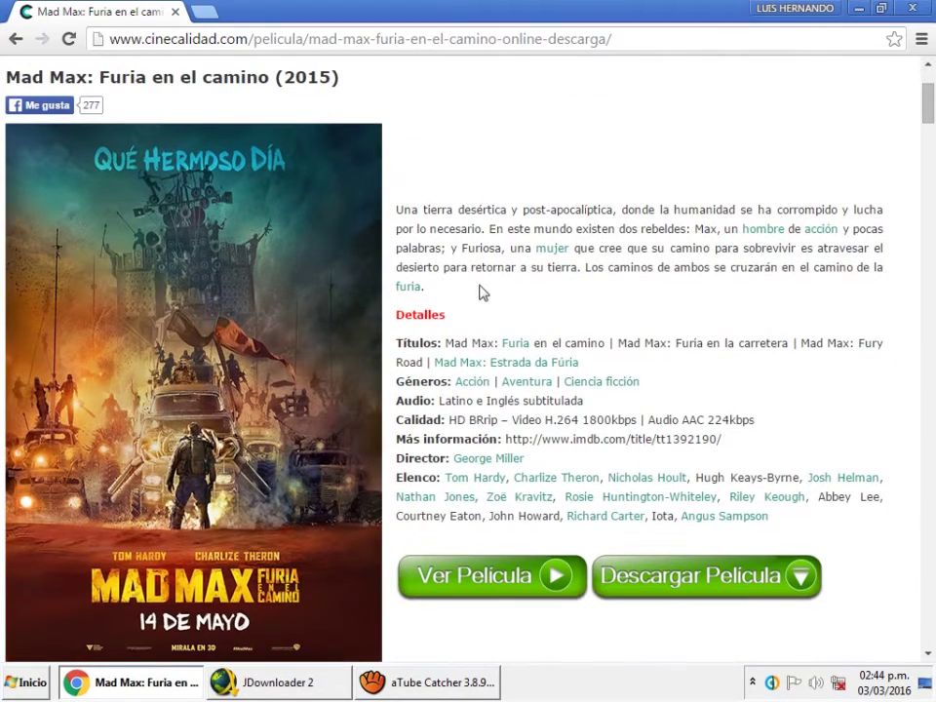
scroll(530, 274, "down", 3)
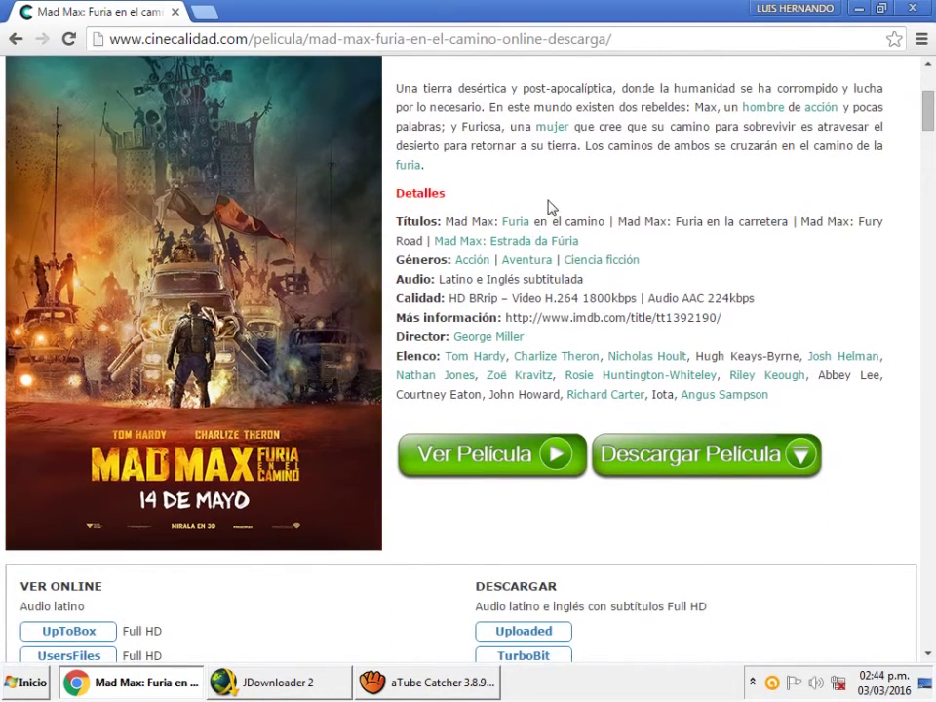
scroll(563, 201, "down", 1)
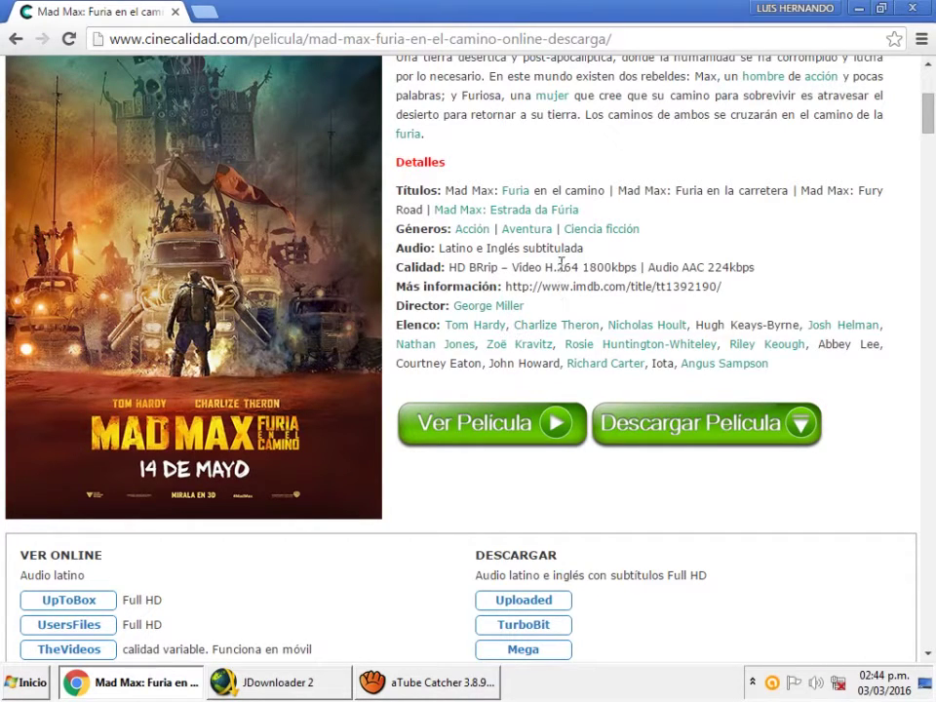
scroll(563, 263, "down", 2)
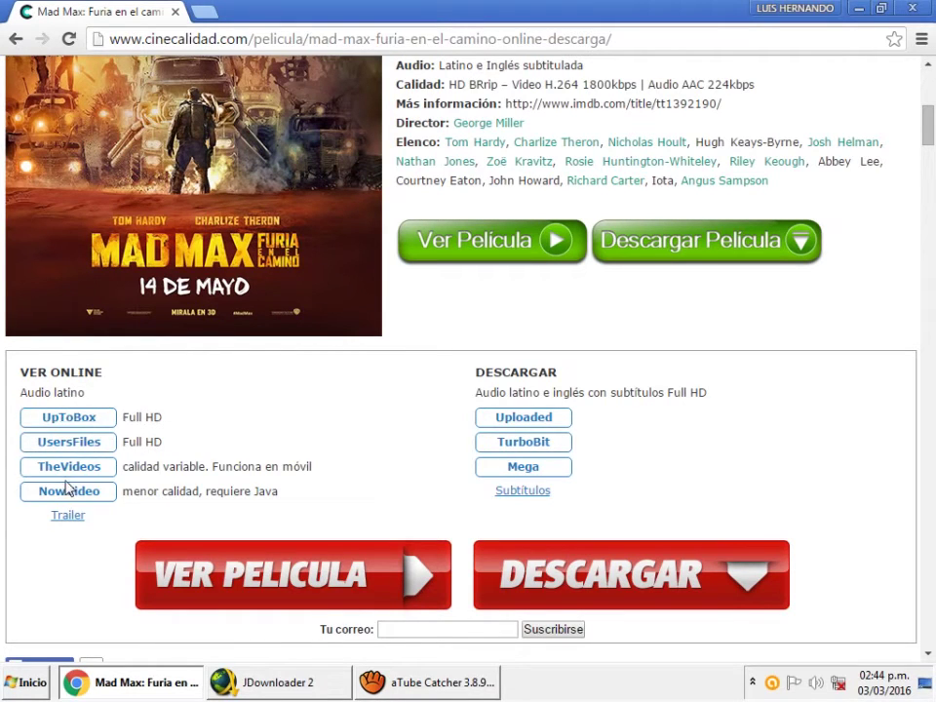
scroll(298, 361, "down", 3)
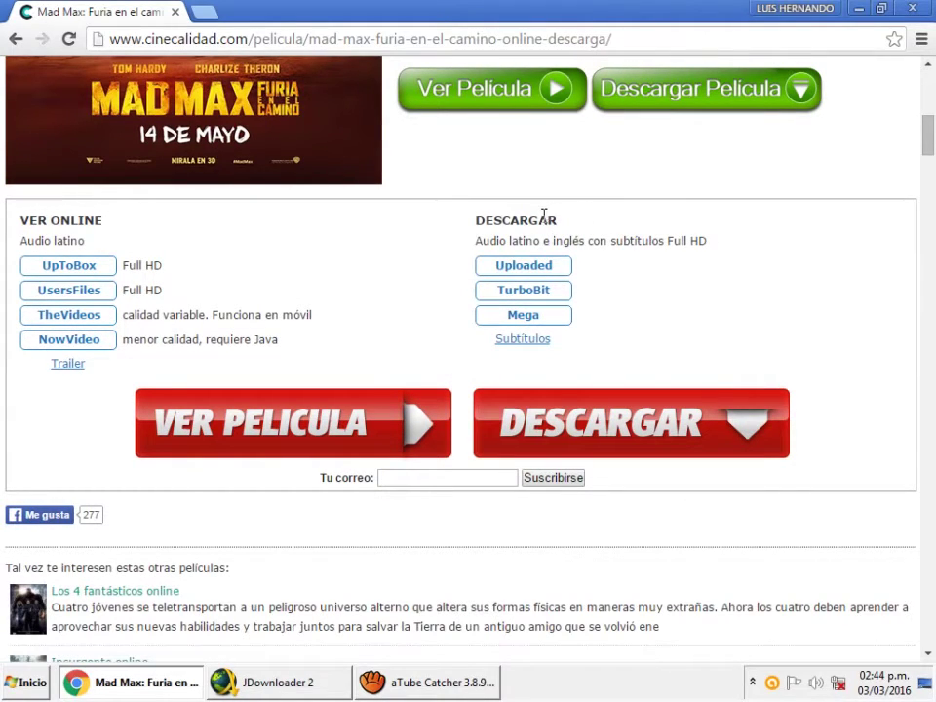
scroll(600, 273, "down", 1)
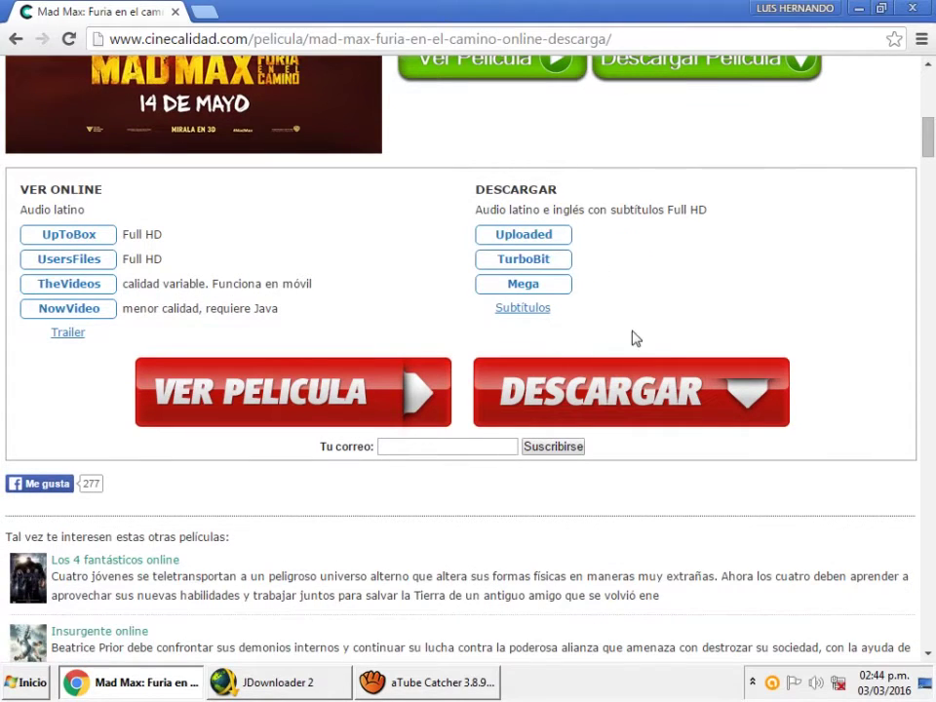
left_click(524, 285)
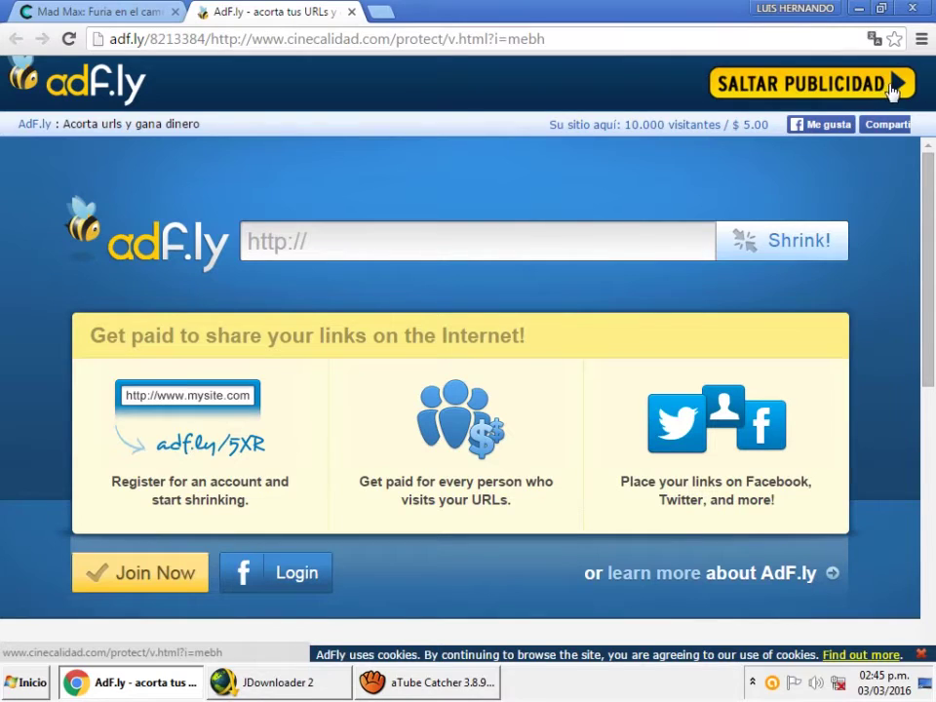
left_click(893, 86)
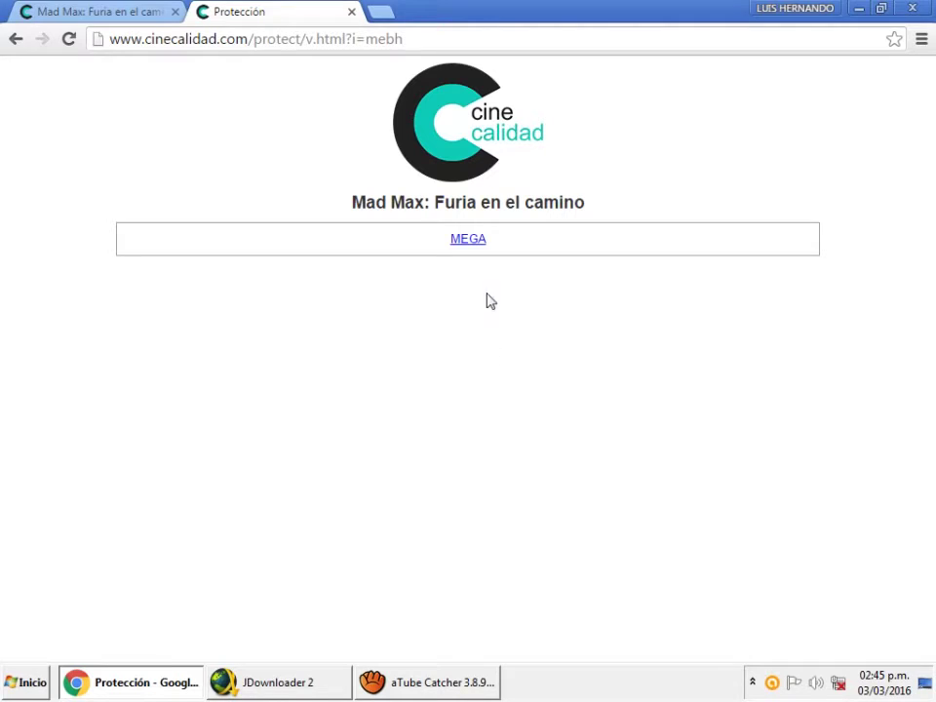
left_click(466, 242)
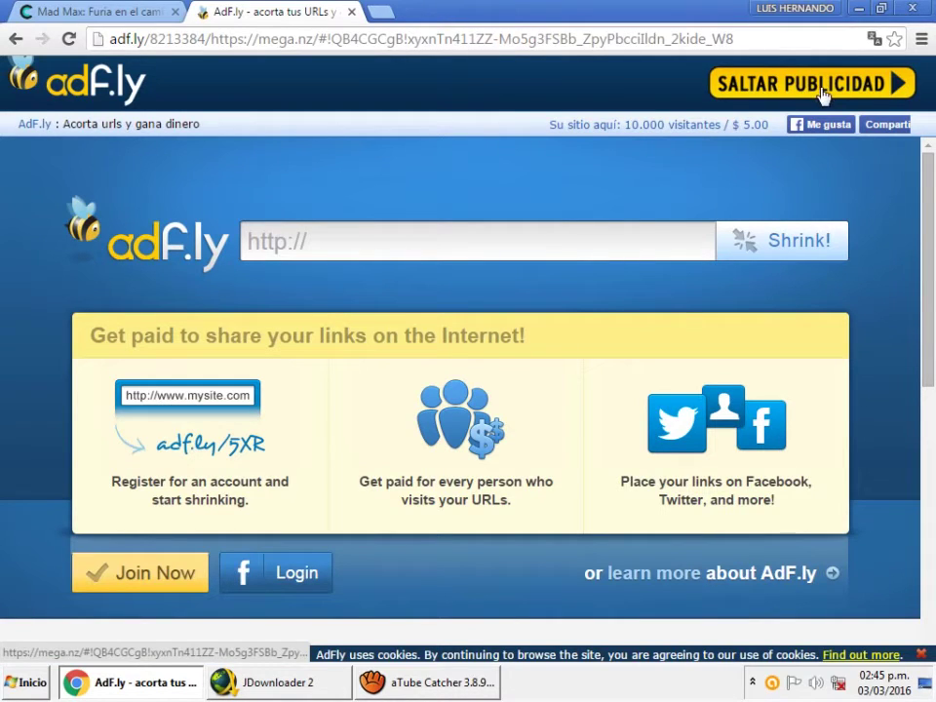
left_click(889, 86)
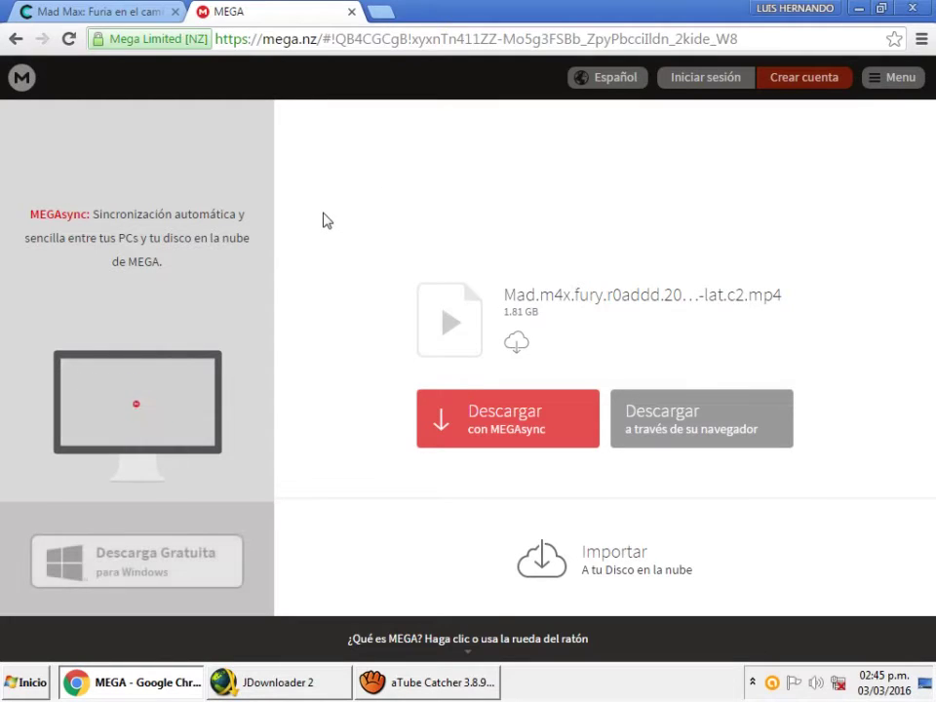
scroll(327, 246, "down", 2)
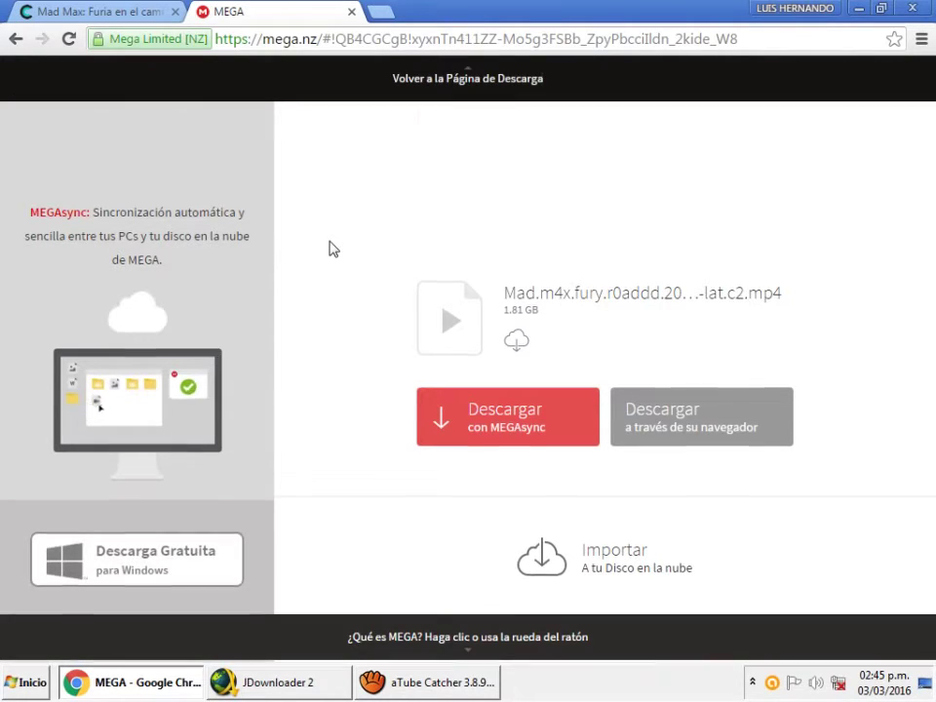
scroll(327, 246, "up", 2)
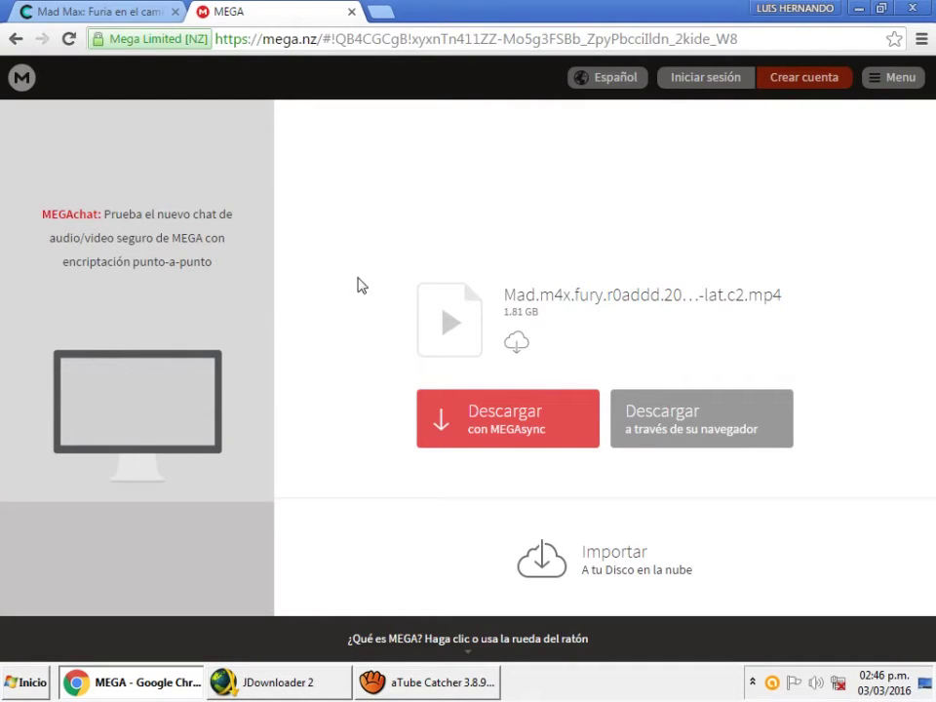
scroll(357, 198, "down", 3)
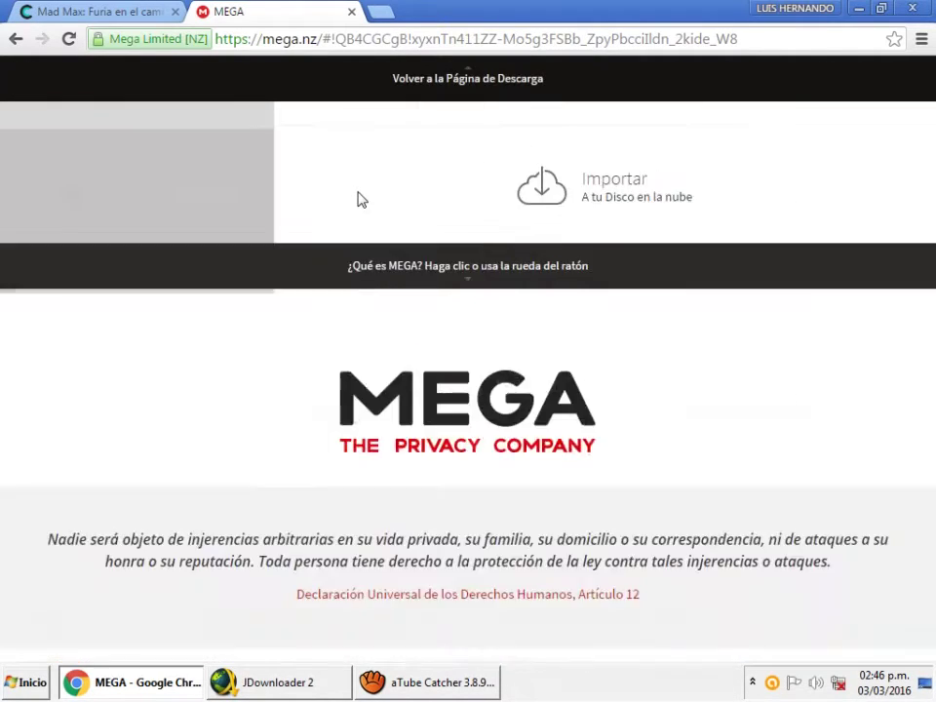
scroll(357, 201, "up", 3)
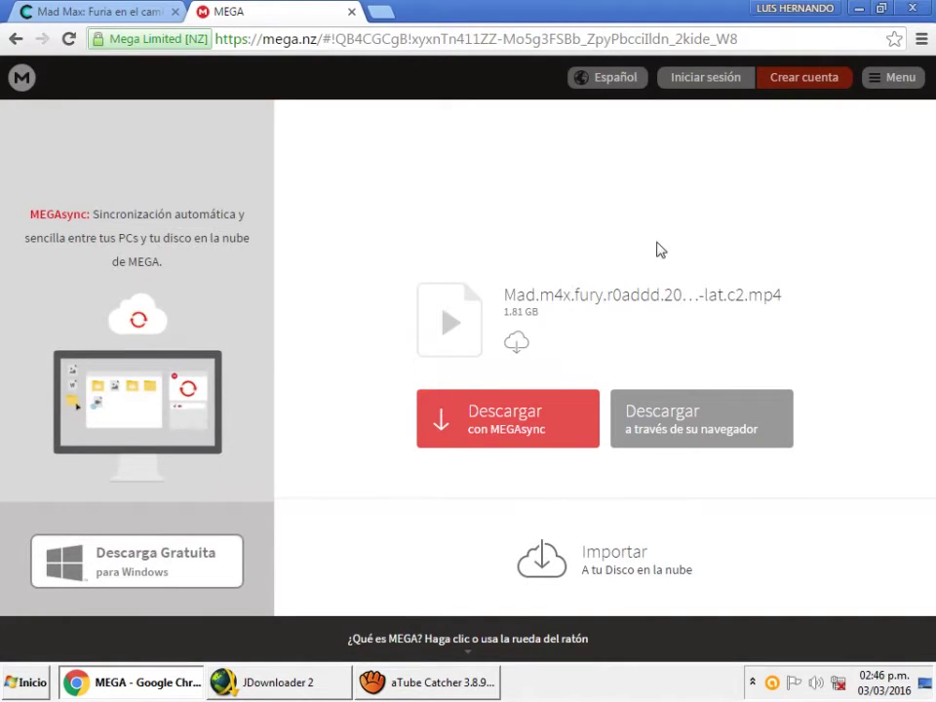
Copy the MEGA page's web address and switch to JDownloader 2 so that its link grabber captures the file
left_click(364, 39)
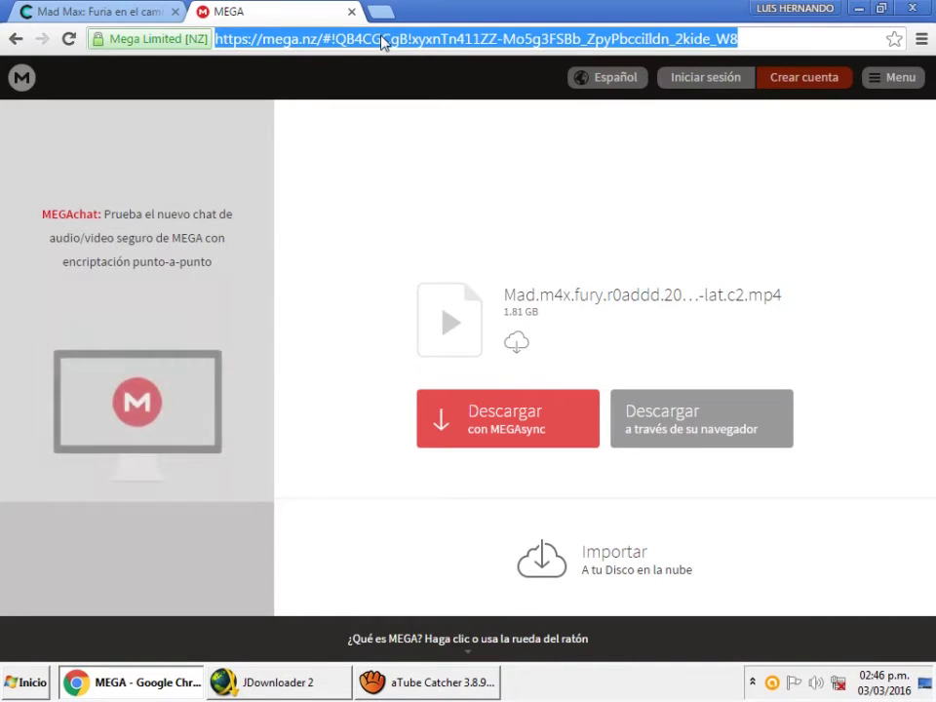
right_click(383, 41)
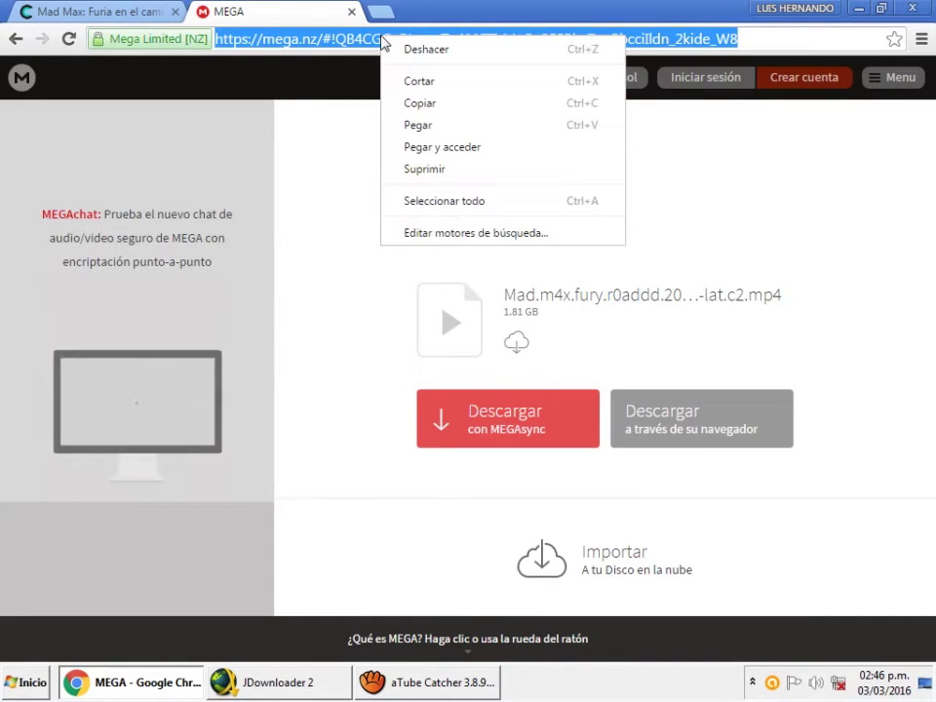
left_click(423, 111)
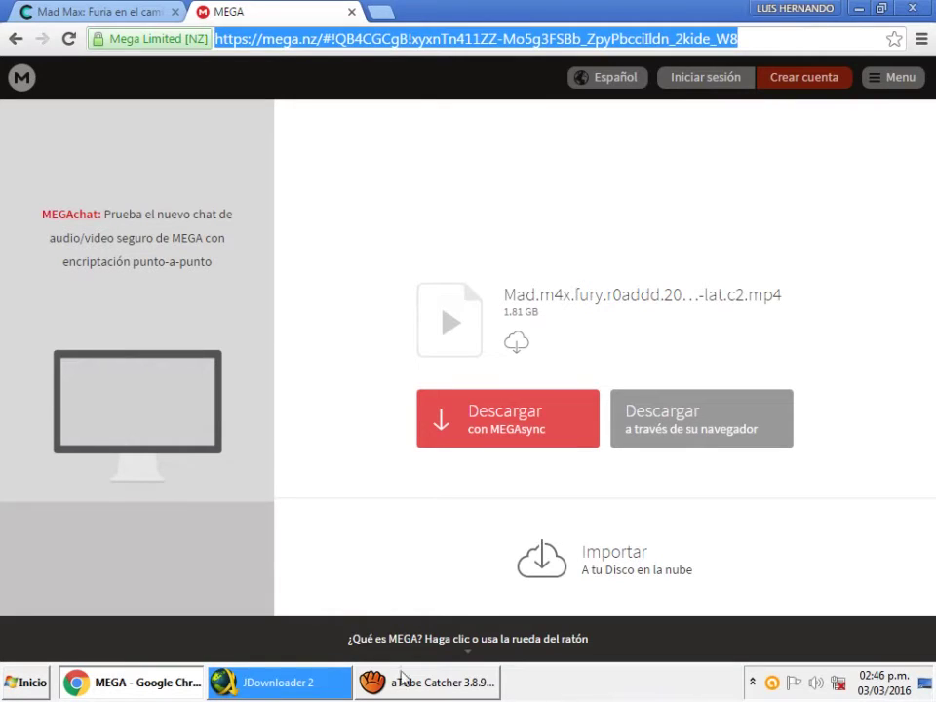
left_click(274, 688)
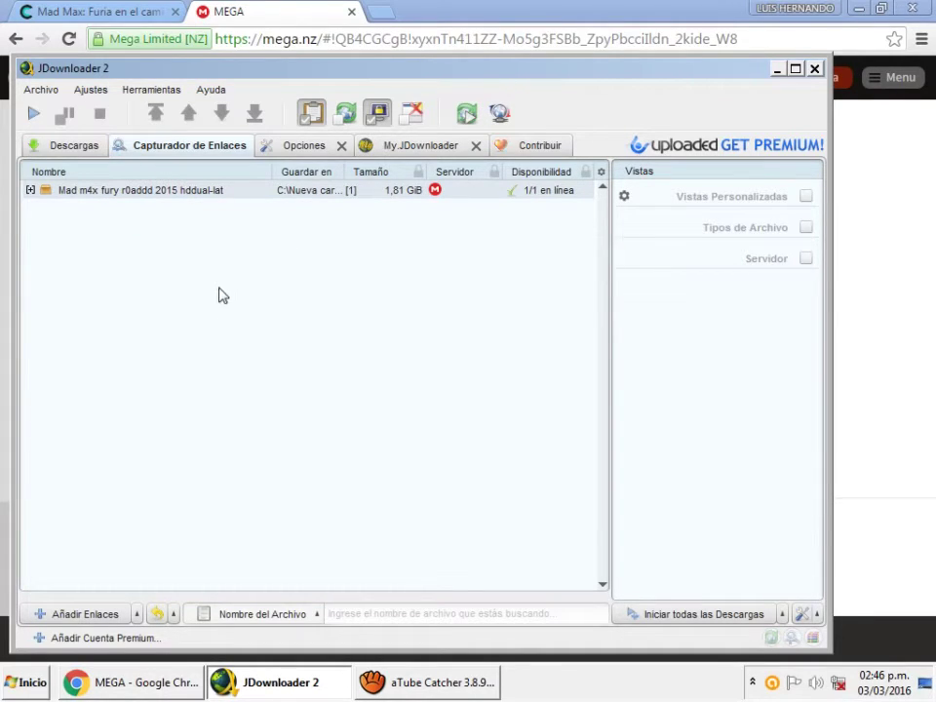
Start downloading the captured Mad Max package and expand it in the download list to check its progress
left_click(35, 115)
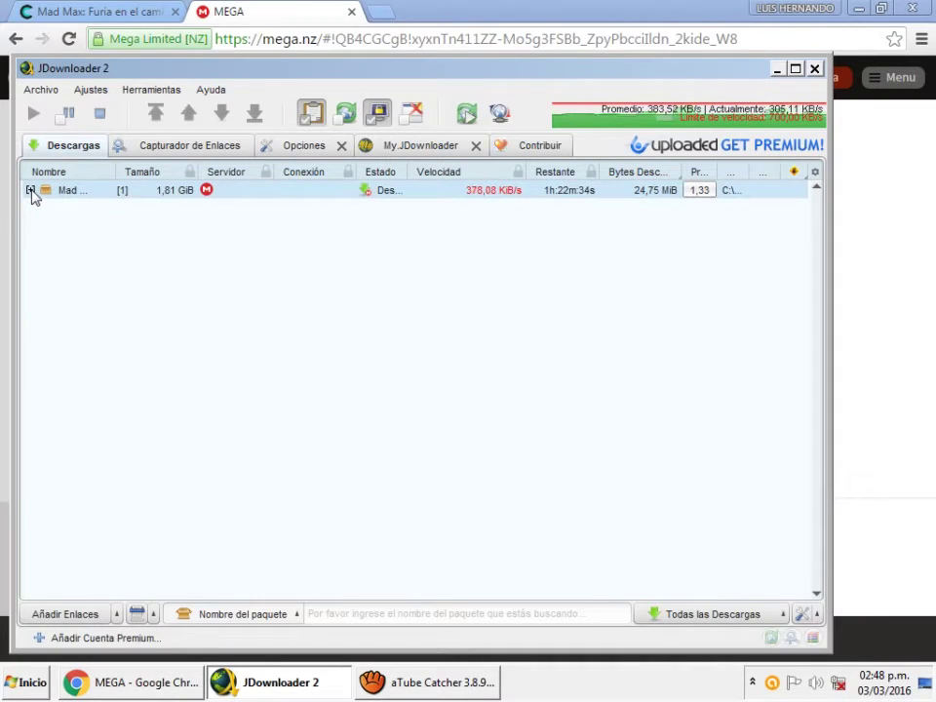
left_click(30, 190)
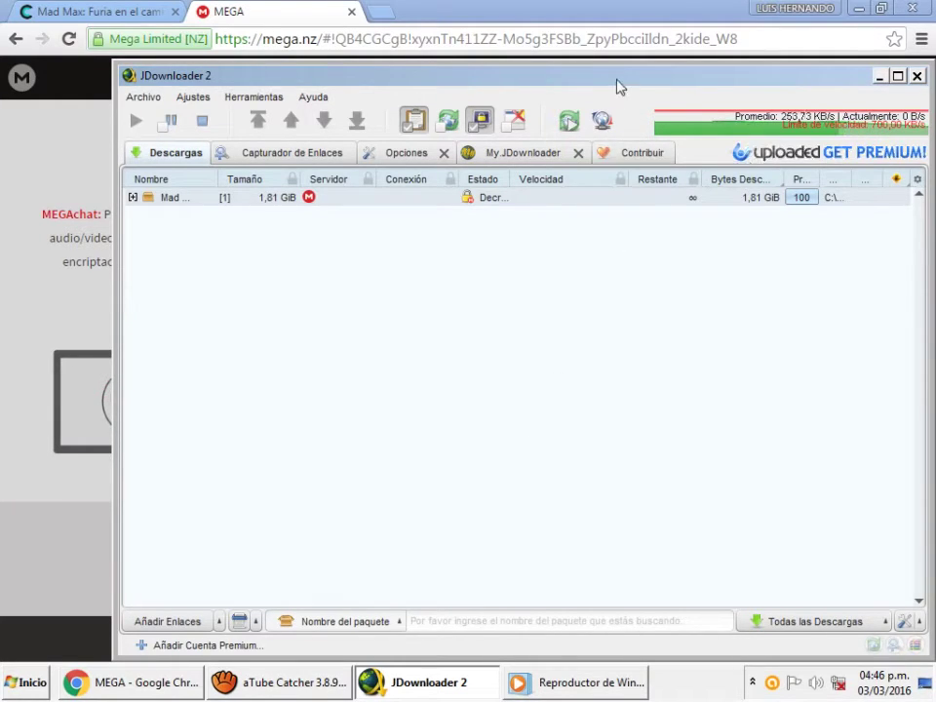
left_click_drag(614, 85, 506, 84)
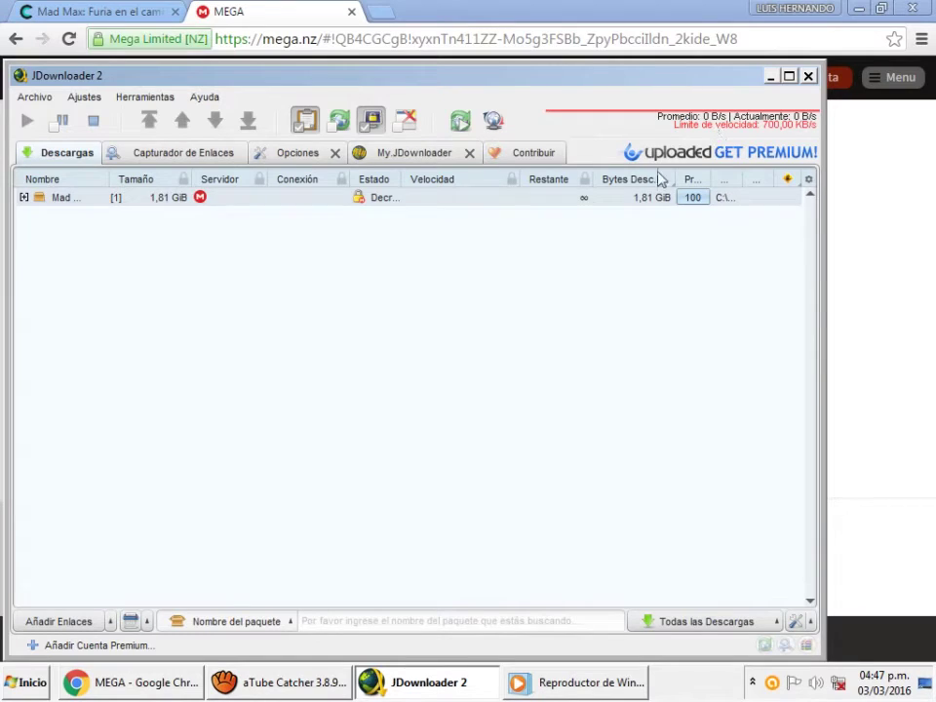
left_click(24, 197)
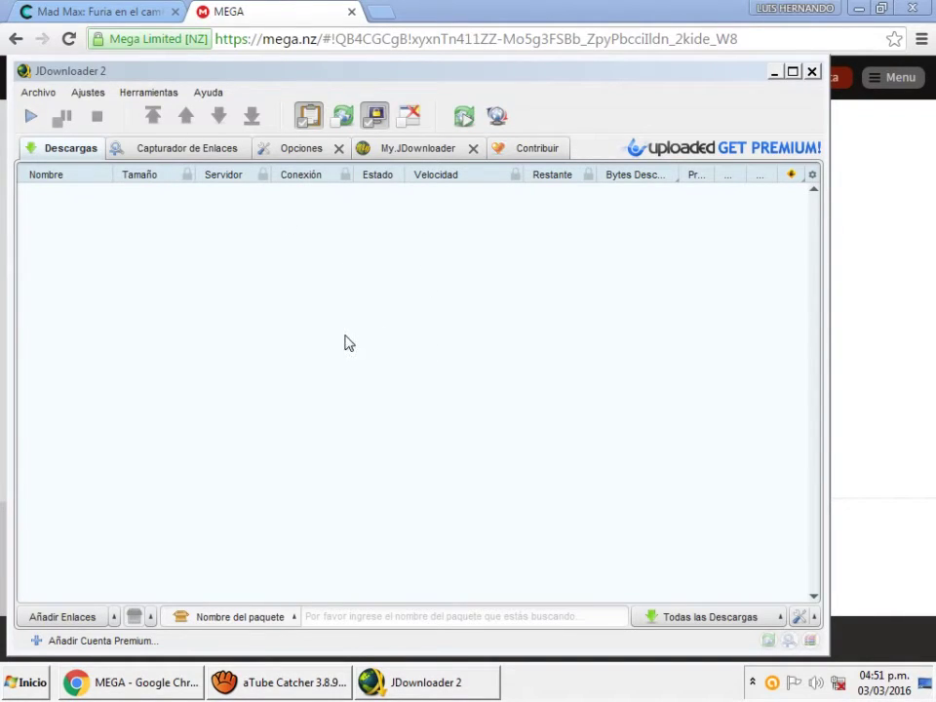
Minimize JDownloader 2 and close the browser pages for the MEGA file and the Cinecalidad movie
left_click(775, 77)
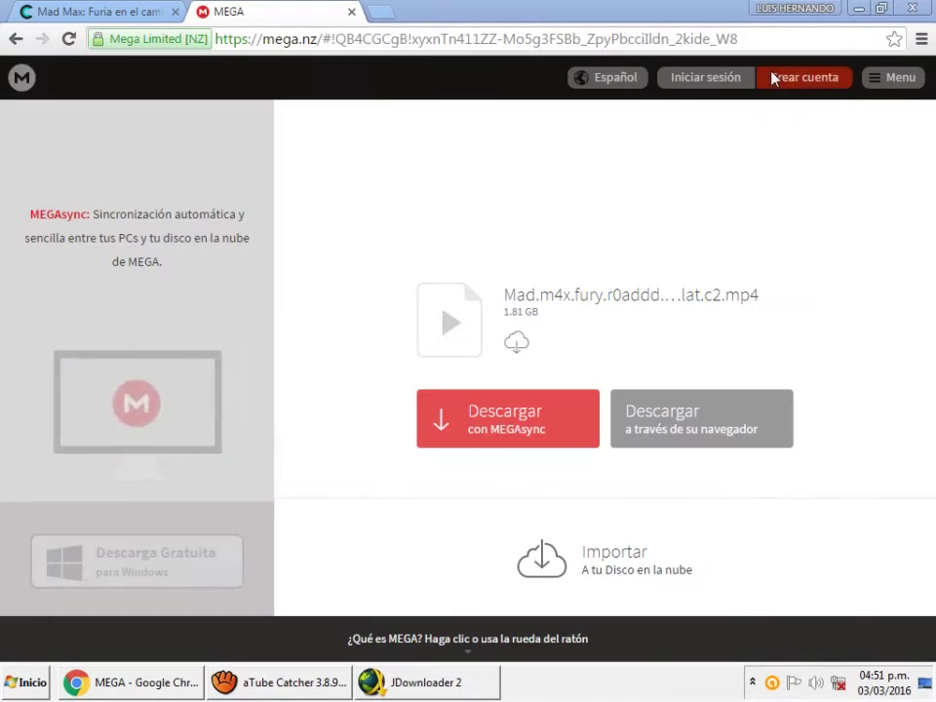
left_click(354, 14)
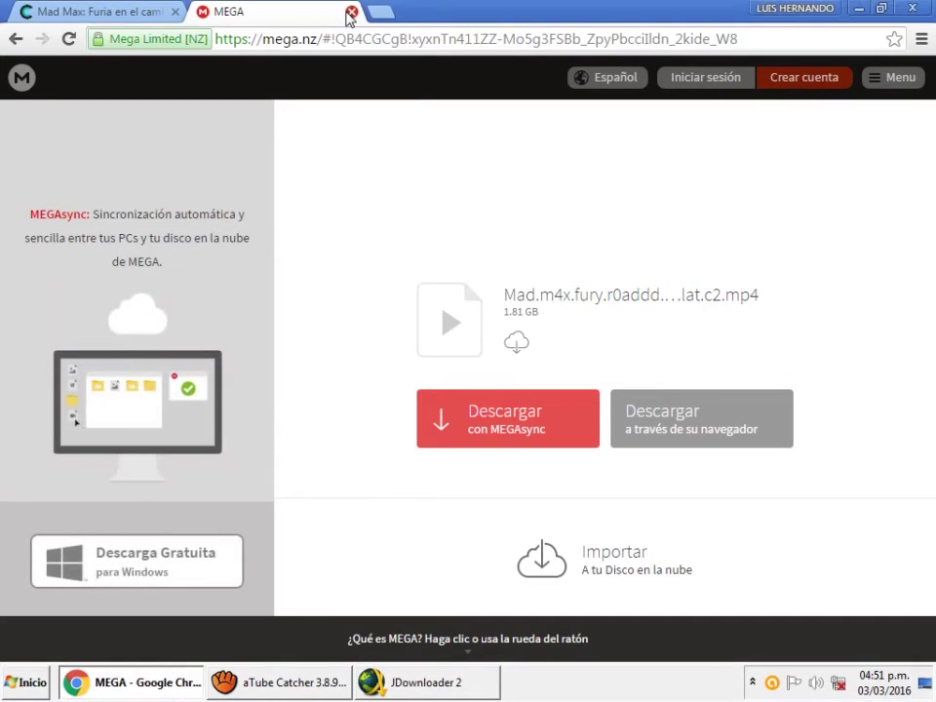
left_click(351, 14)
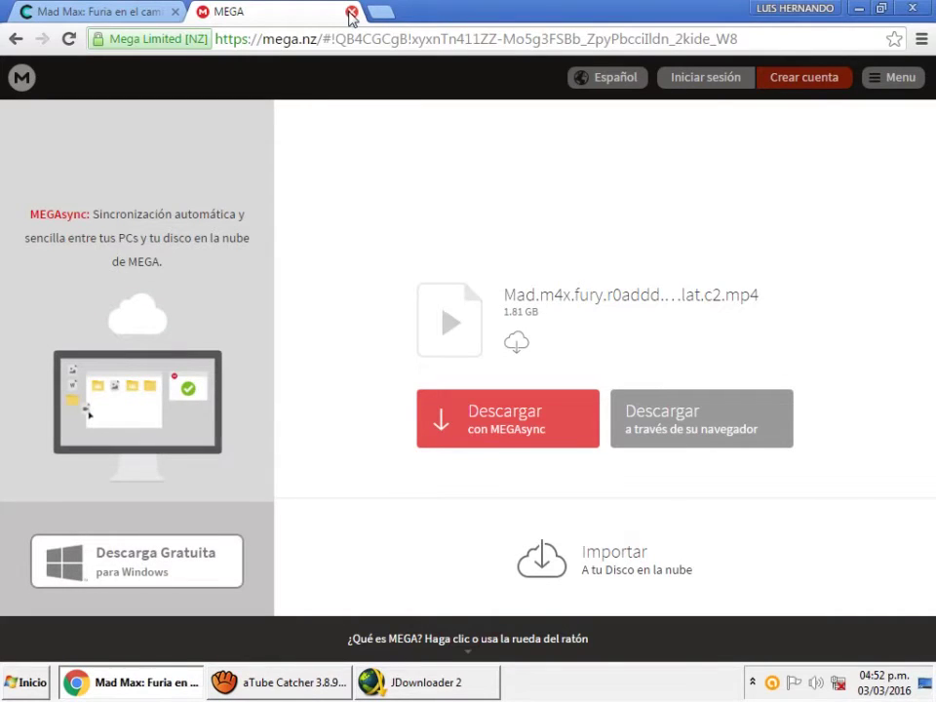
scroll(201, 246, "up", 2)
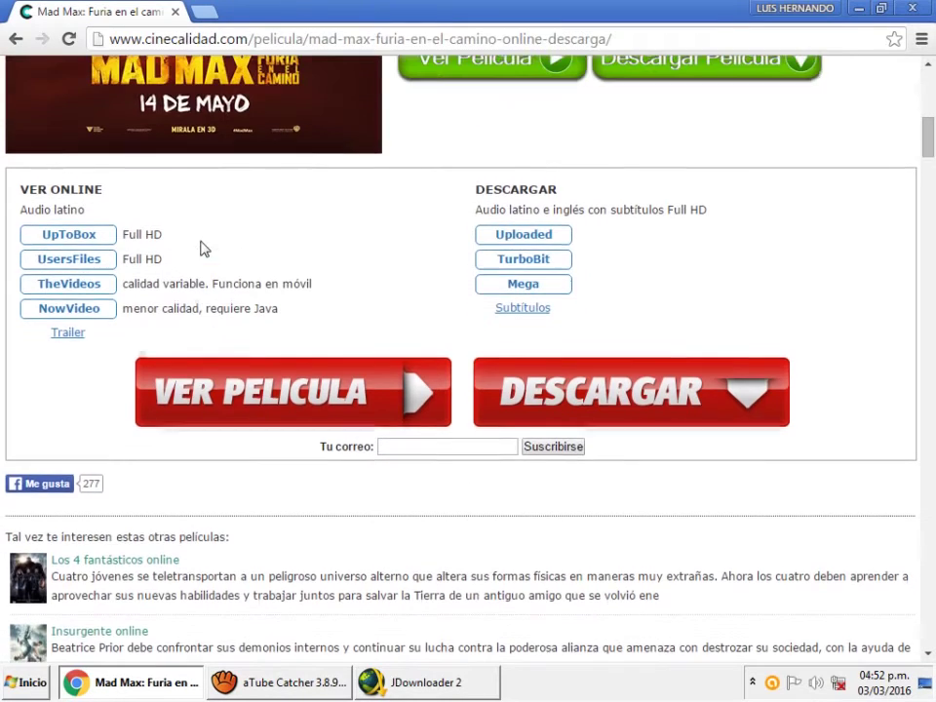
left_click(176, 13)
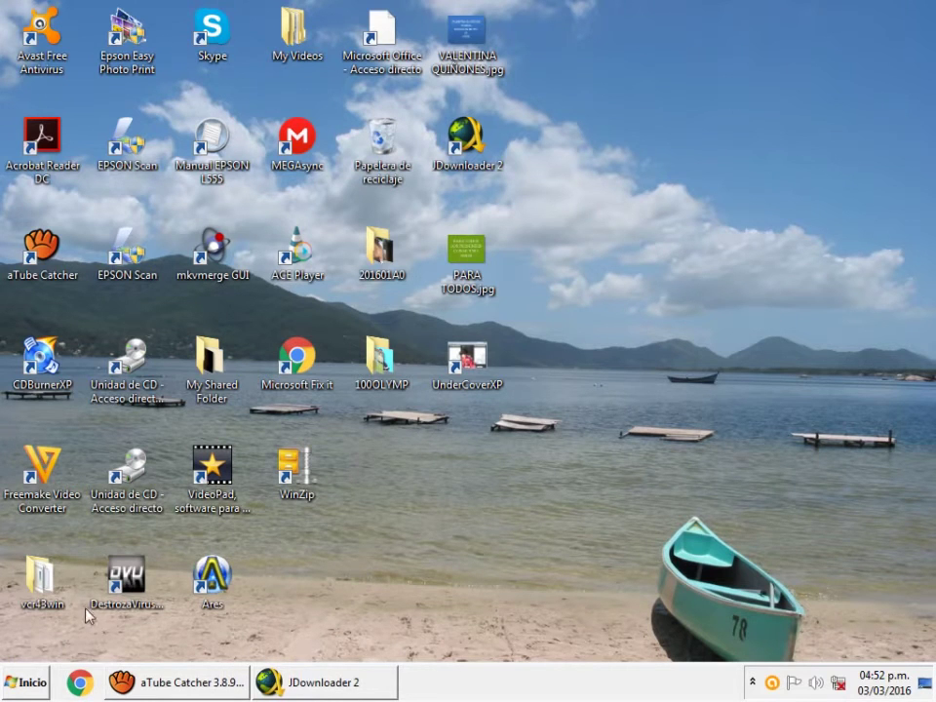
Open Equipo in a maximized window and go into Disco local (C:)
left_click(32, 683)
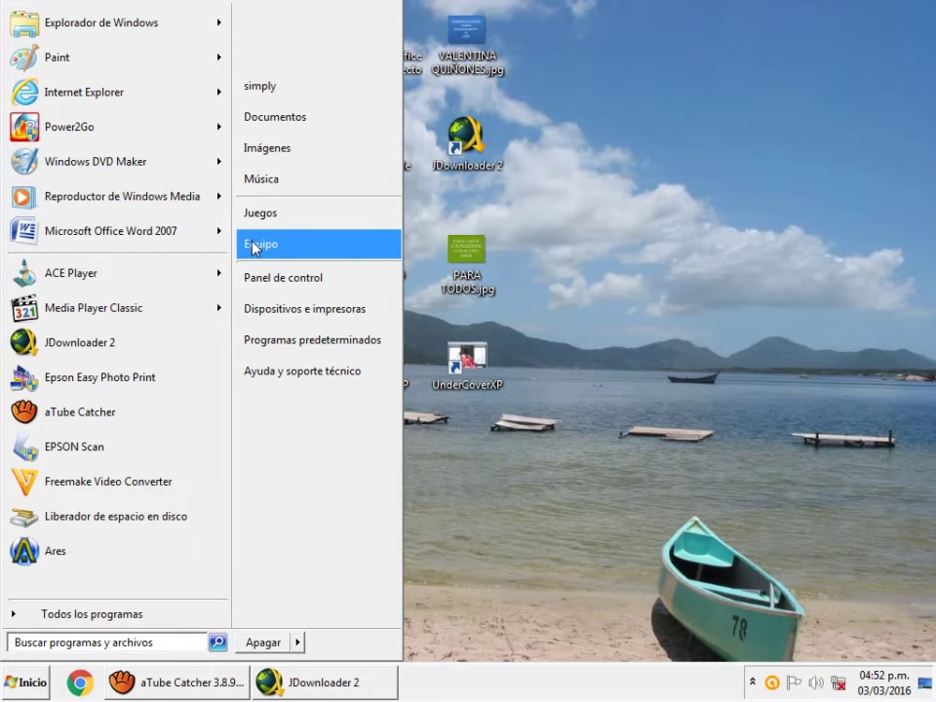
left_click(254, 246)
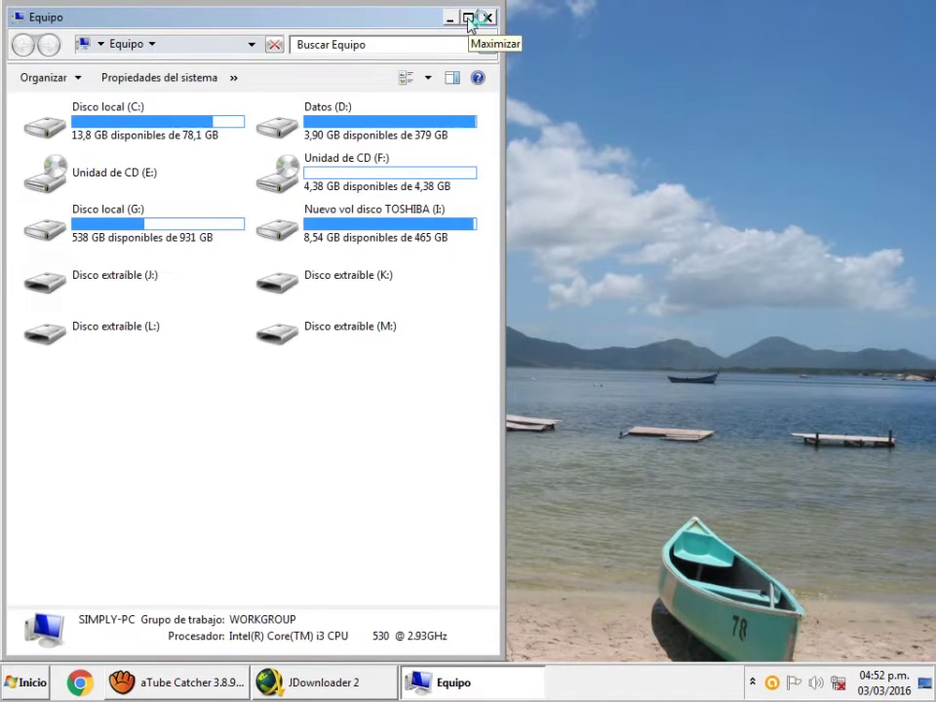
left_click(468, 18)
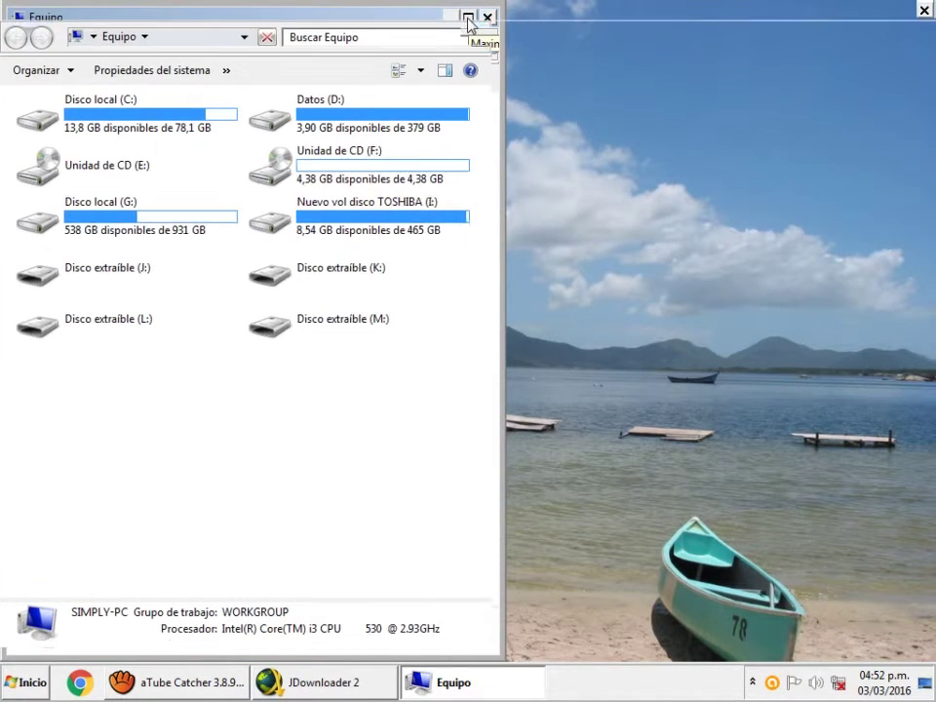
left_click(105, 114)
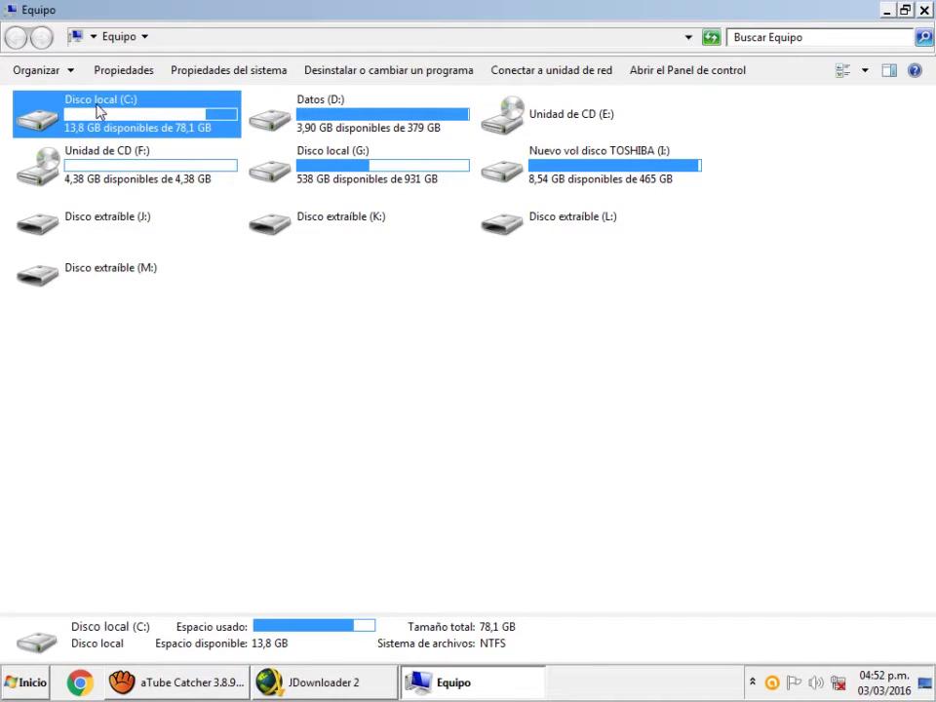
double_click(95, 102)
right_click(95, 102)
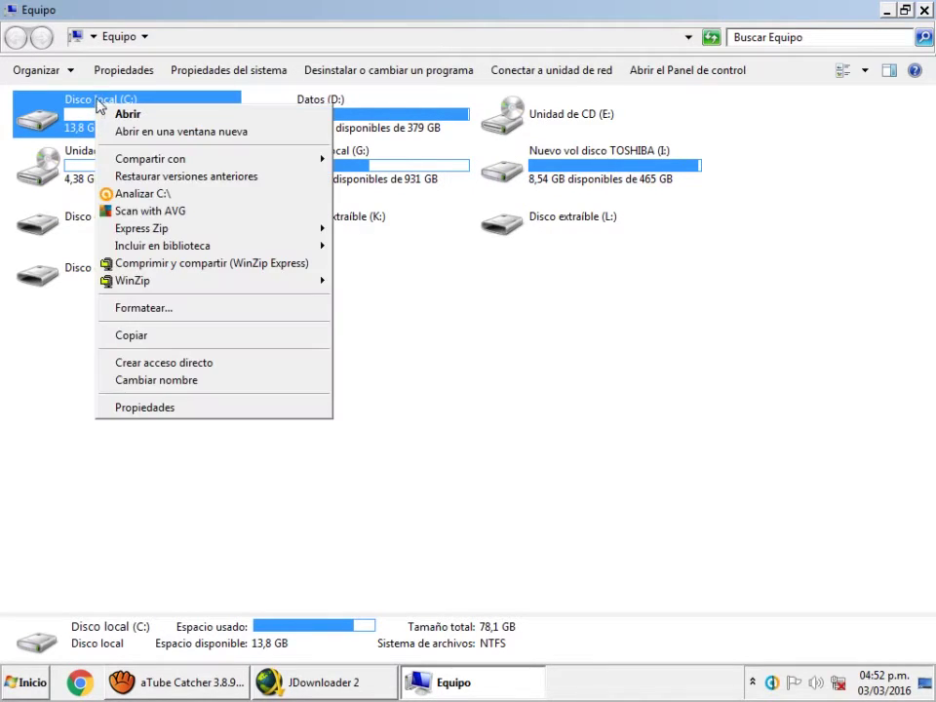
left_click(114, 116)
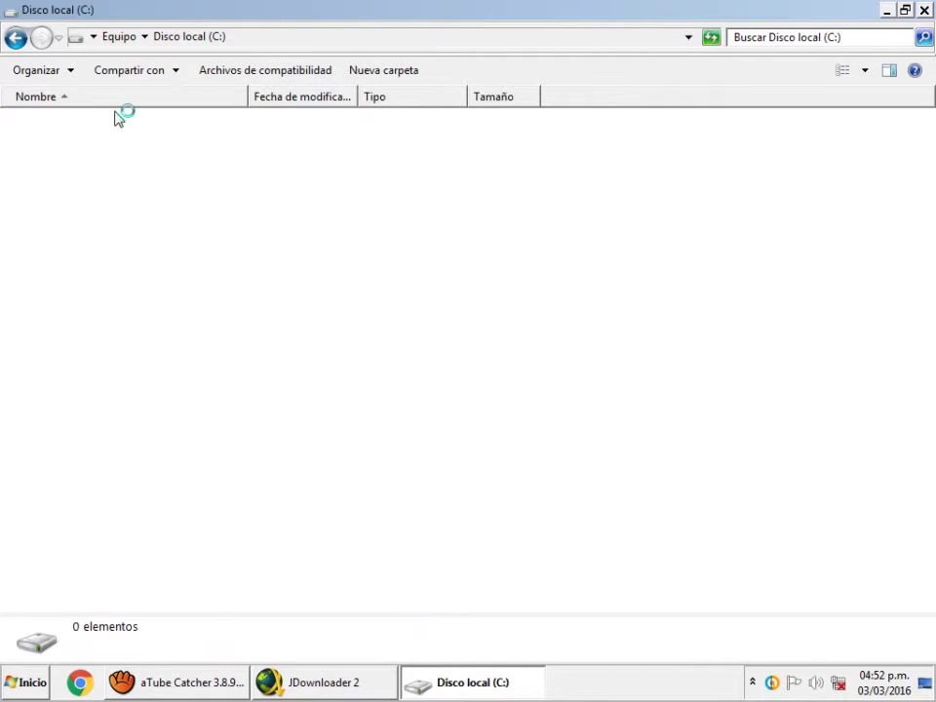
Open the Nueva carpeta-BIBLIOTECA- folder and its Mad m4x fury r0addd 2015 hddual-lat subfolder
scroll(142, 254, "down", 6)
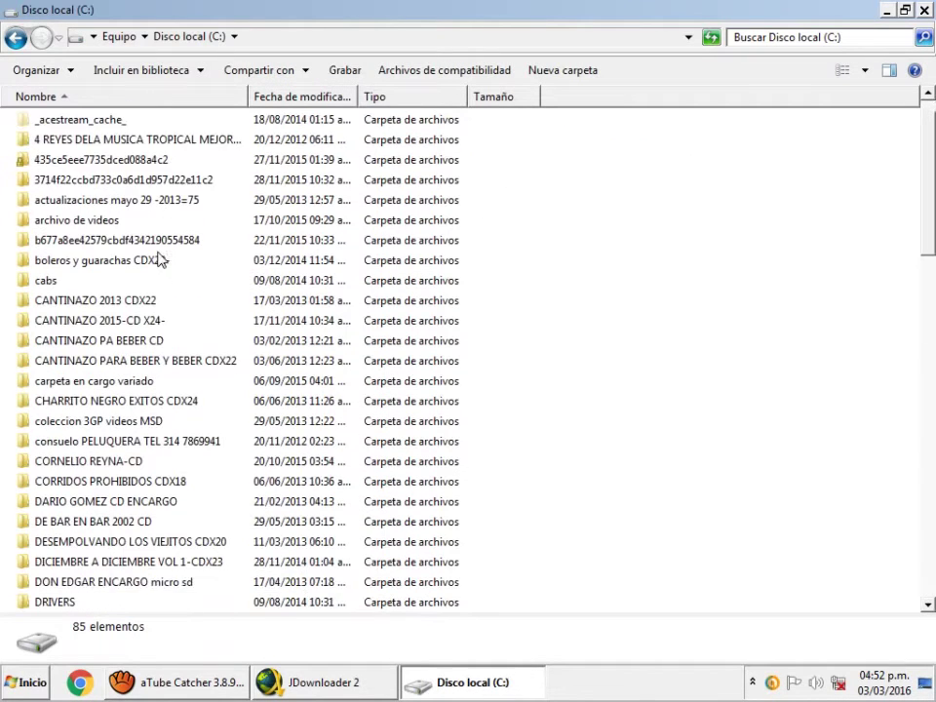
scroll(154, 254, "down", 8)
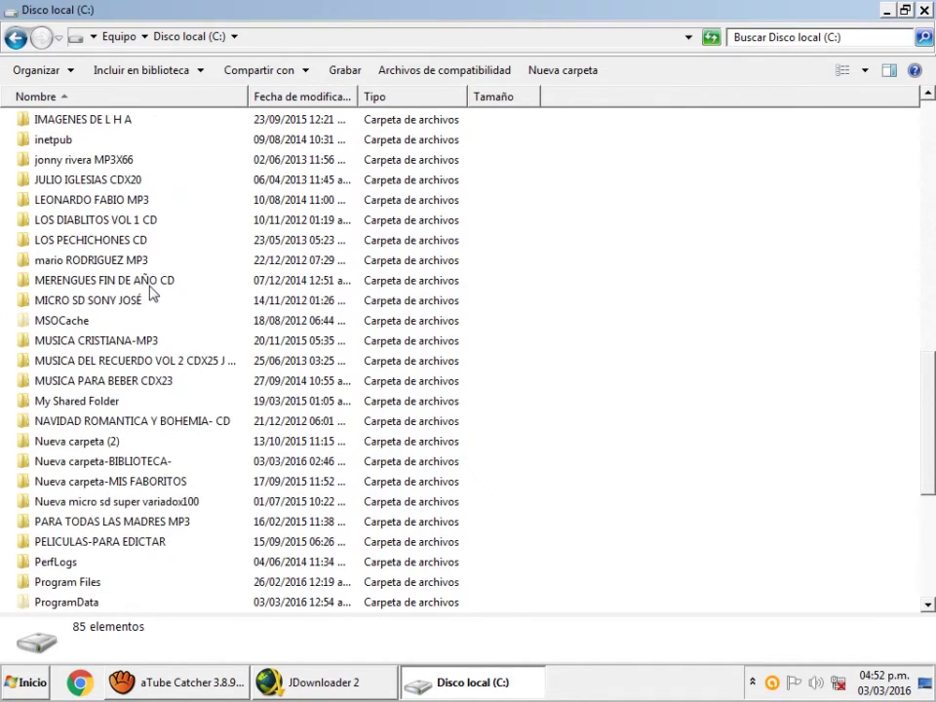
left_click(65, 466)
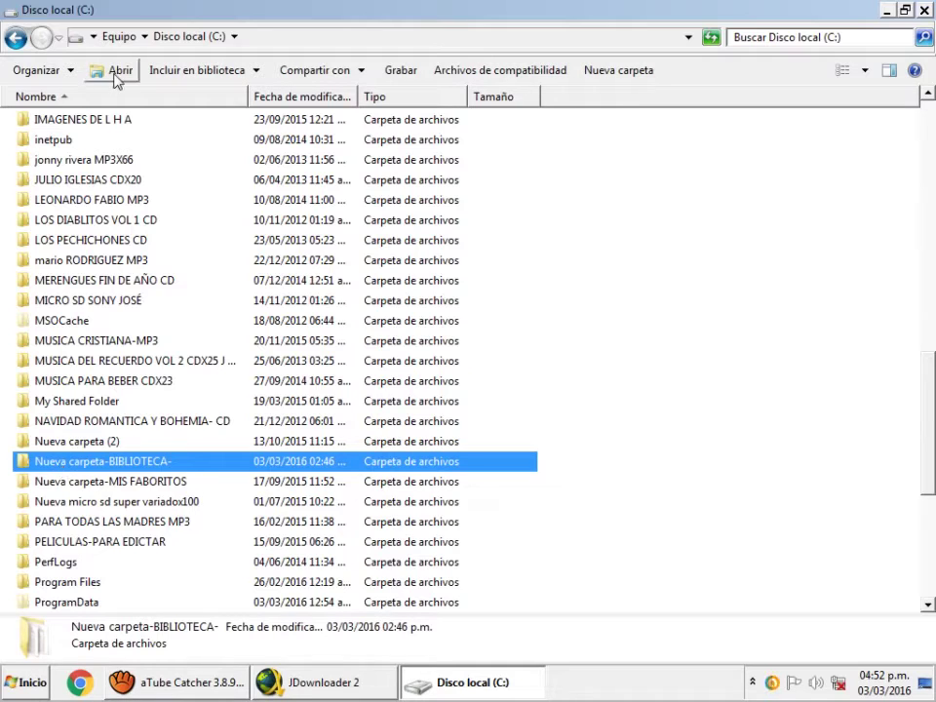
left_click(115, 72)
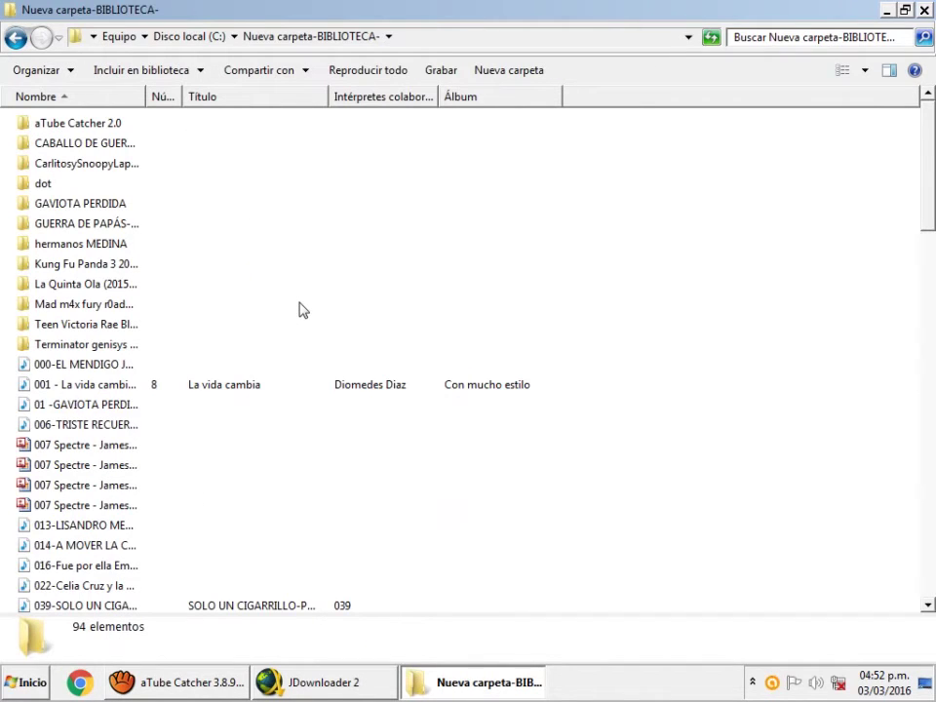
left_click(76, 309)
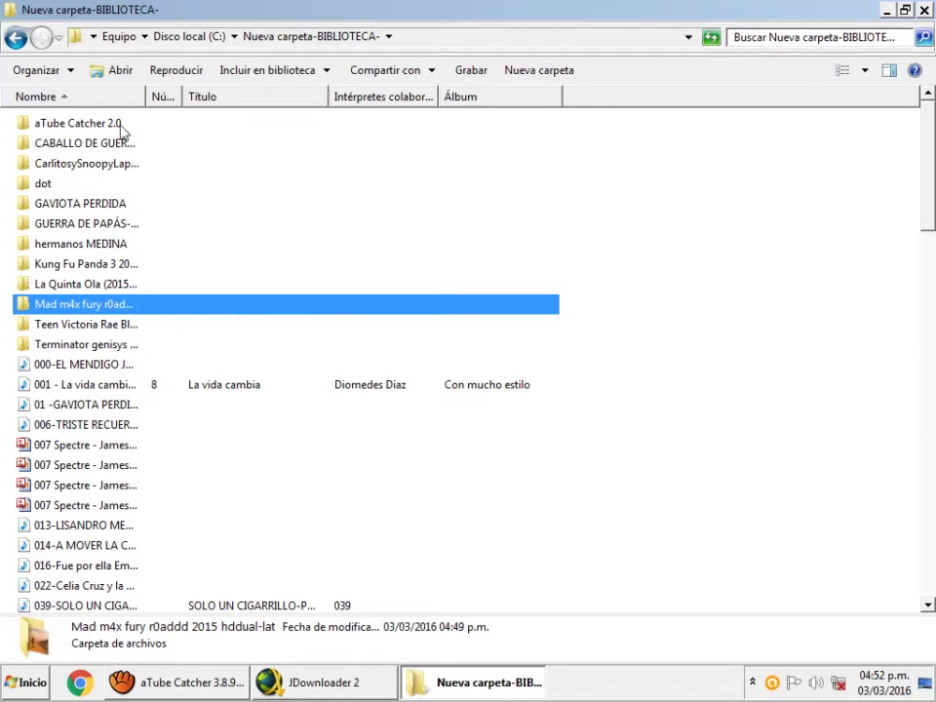
left_click(120, 76)
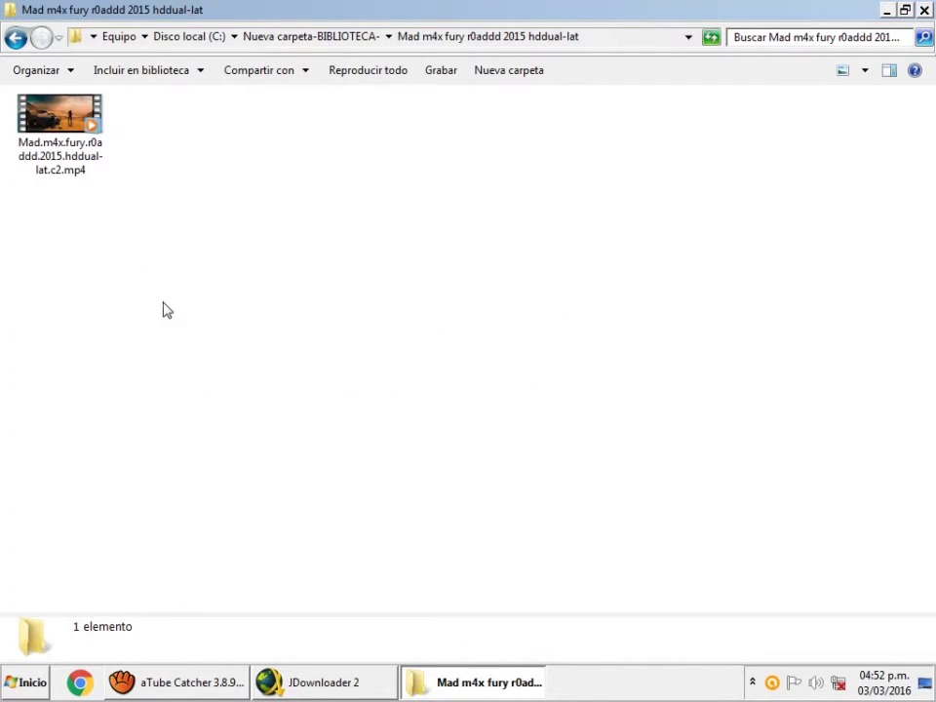
Play the downloaded Mad Max MP4 file in Reproductor de Windows Media to check it, and close the player
left_click(54, 139)
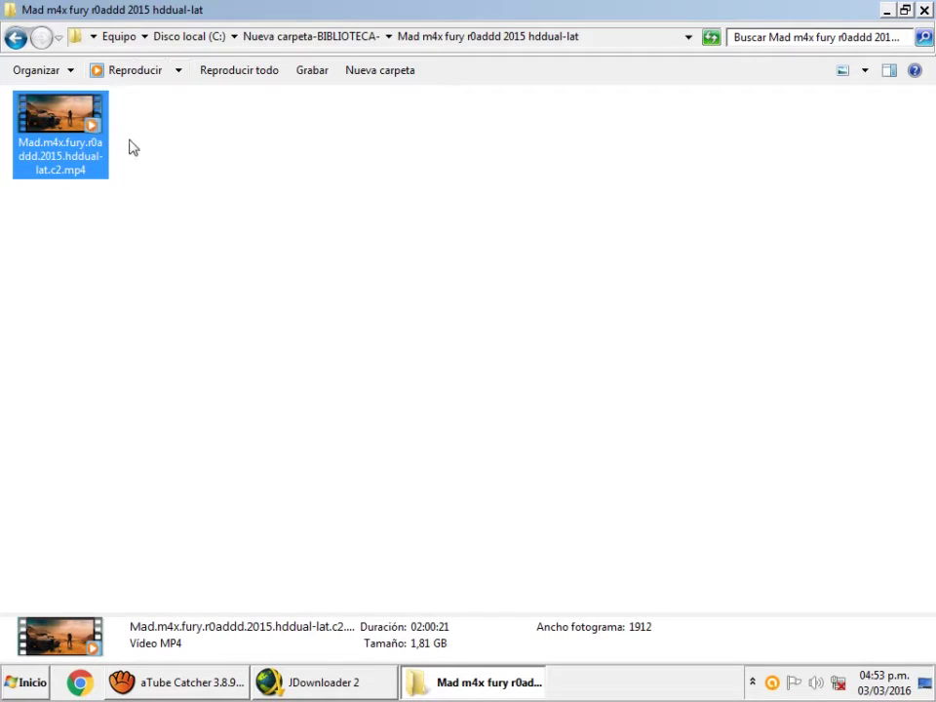
left_click(180, 72)
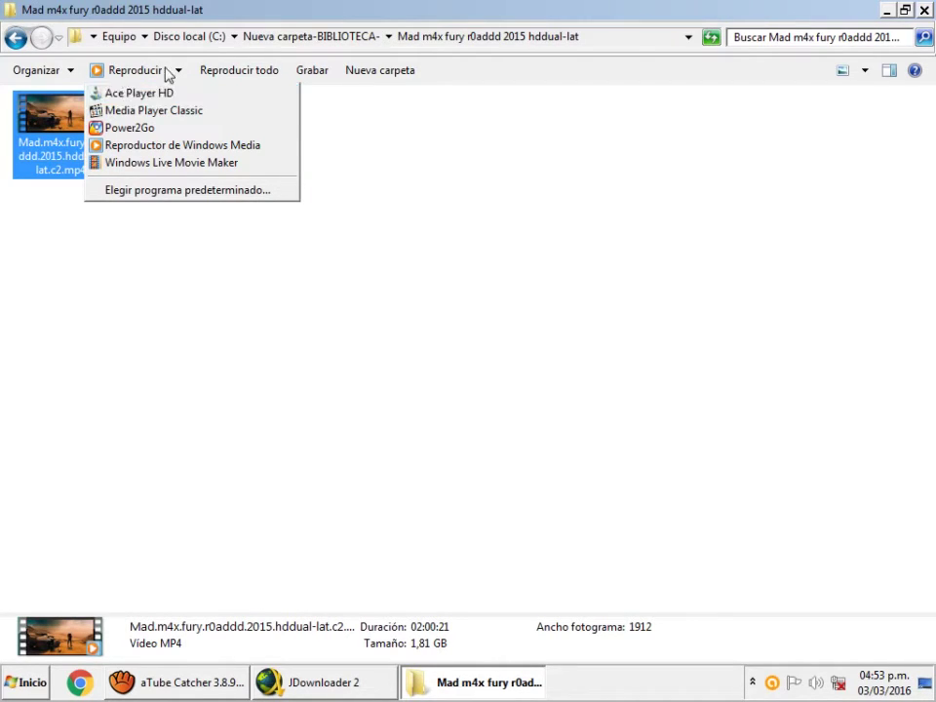
left_click(124, 74)
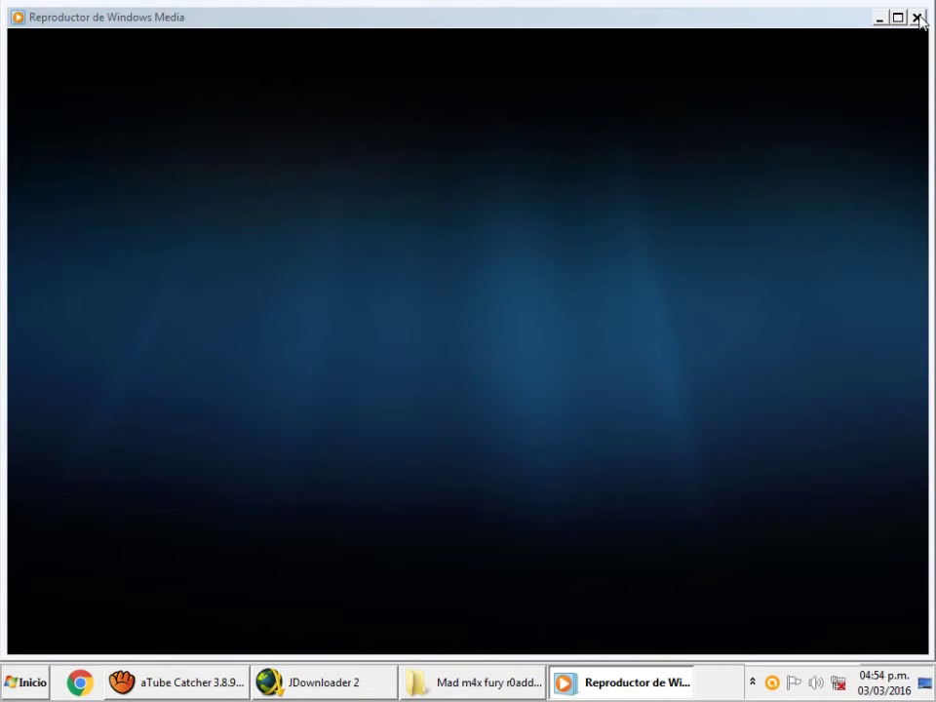
left_click(917, 18)
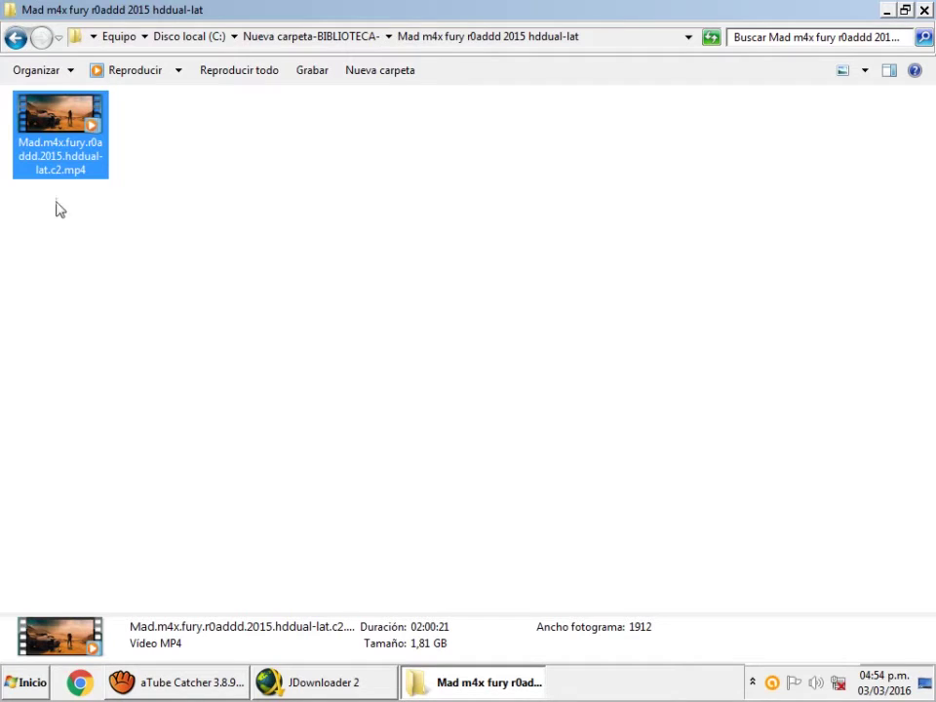
Go back to the BIBLIOTECA folder, close its window and switch to JDownloader 2
left_click(15, 36)
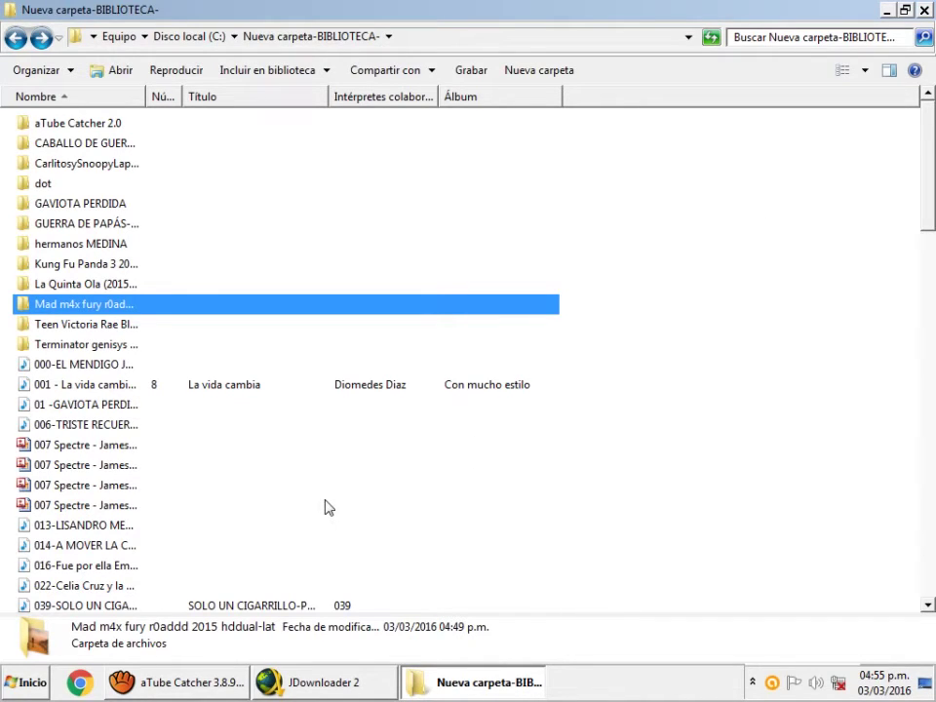
left_click(926, 11)
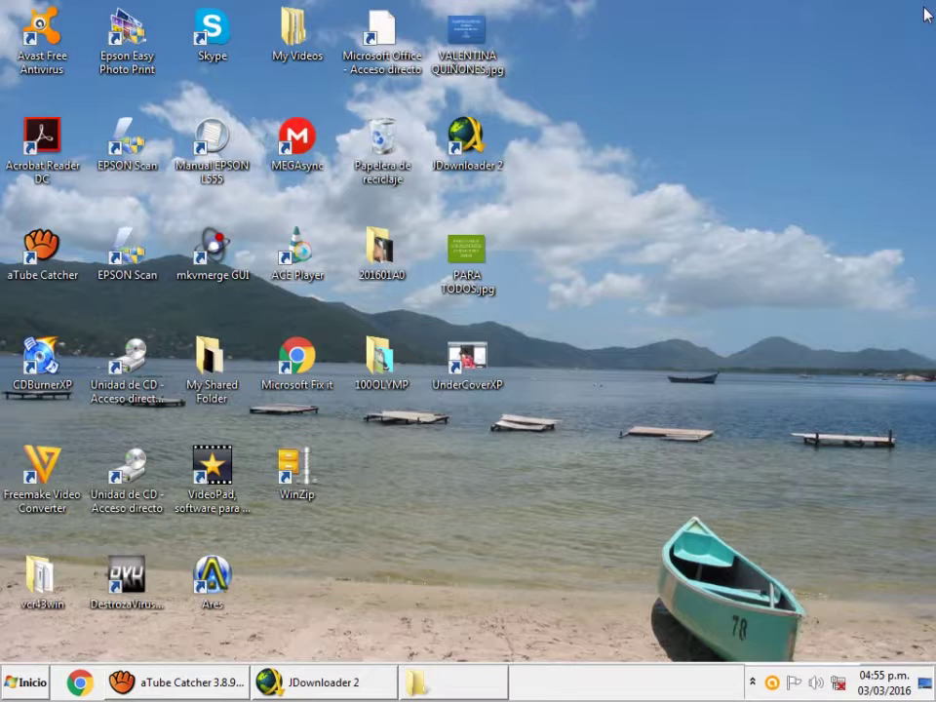
left_click(310, 682)
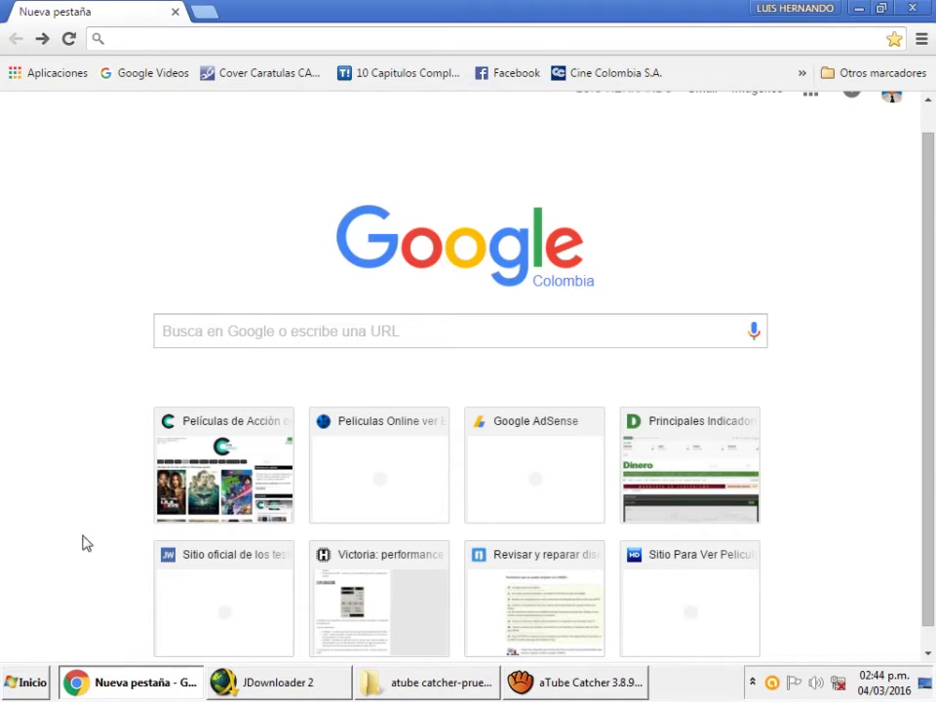
Open the Pelis24 site from the browser's most visited pages and open the Deadpool movie among its featured titles
left_click(363, 469)
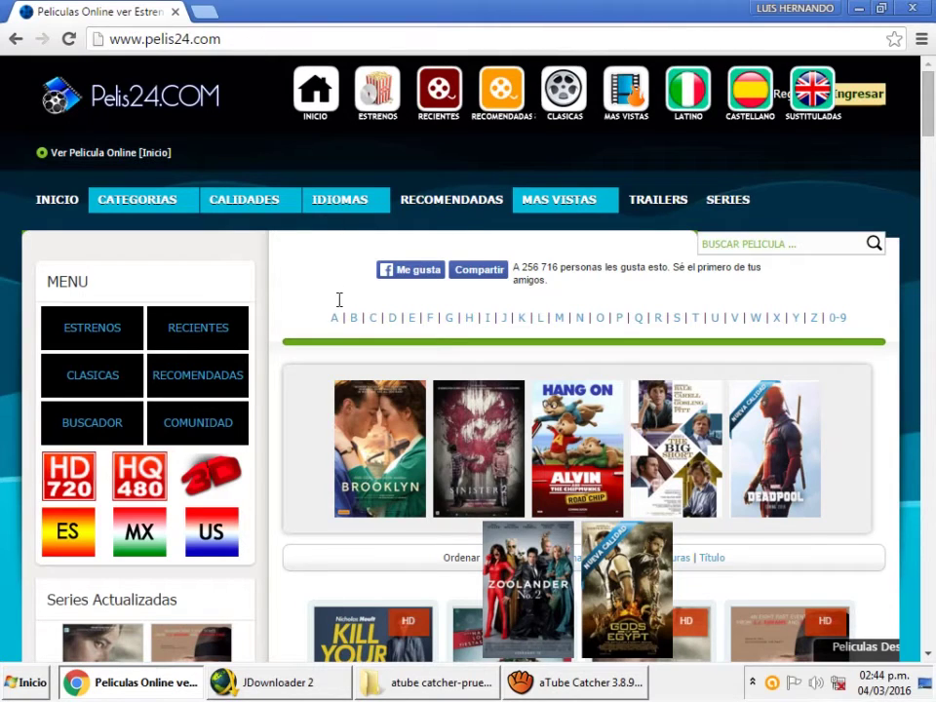
scroll(346, 370, "down", 1)
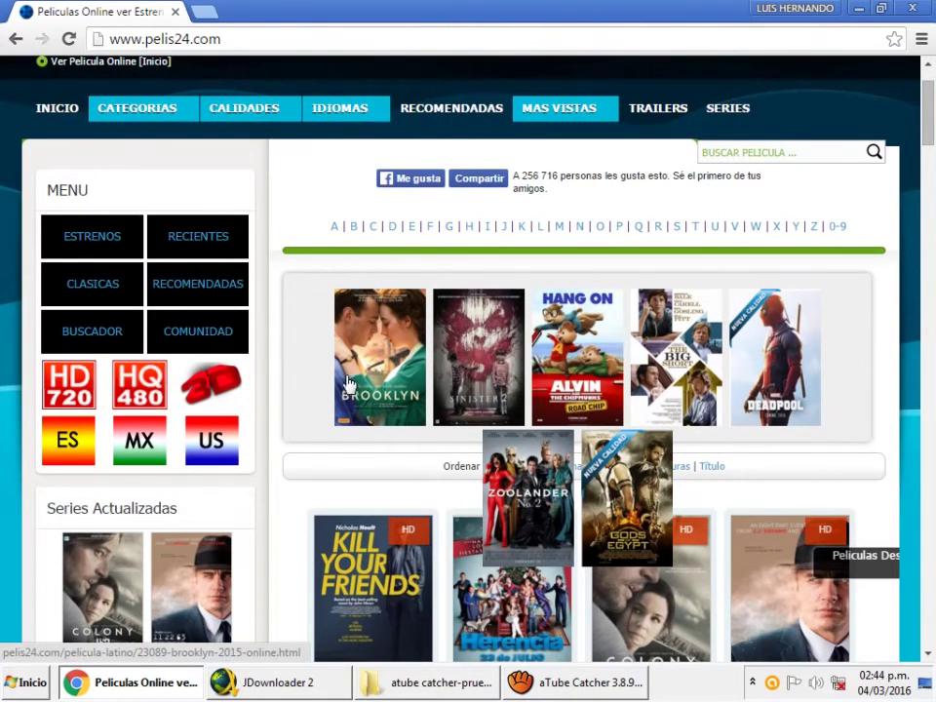
scroll(341, 383, "down", 1)
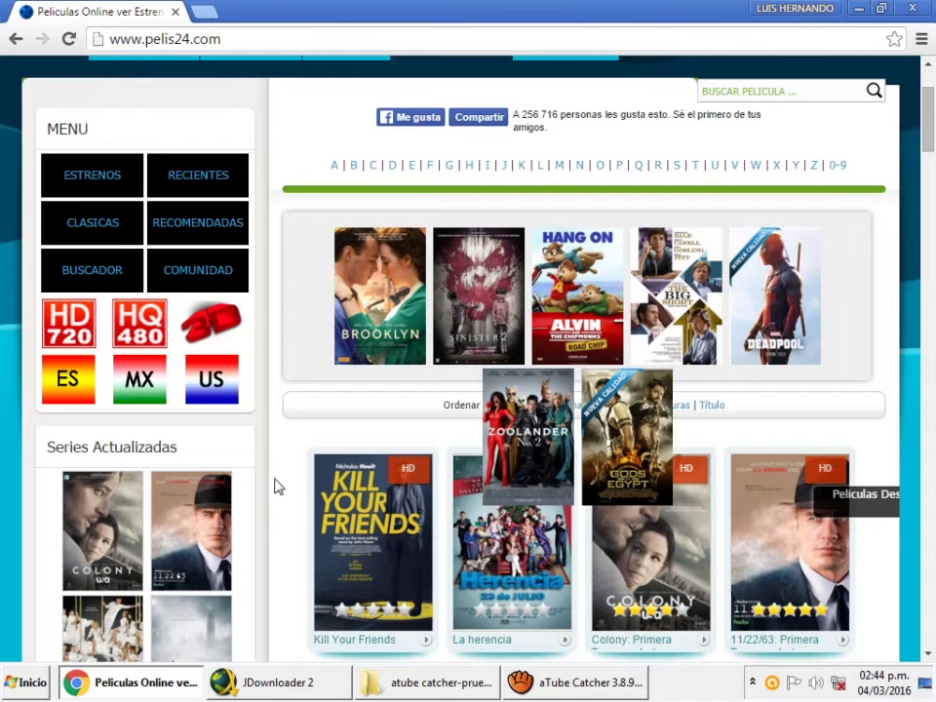
scroll(277, 485, "down", 2)
mouse_move(824, 424)
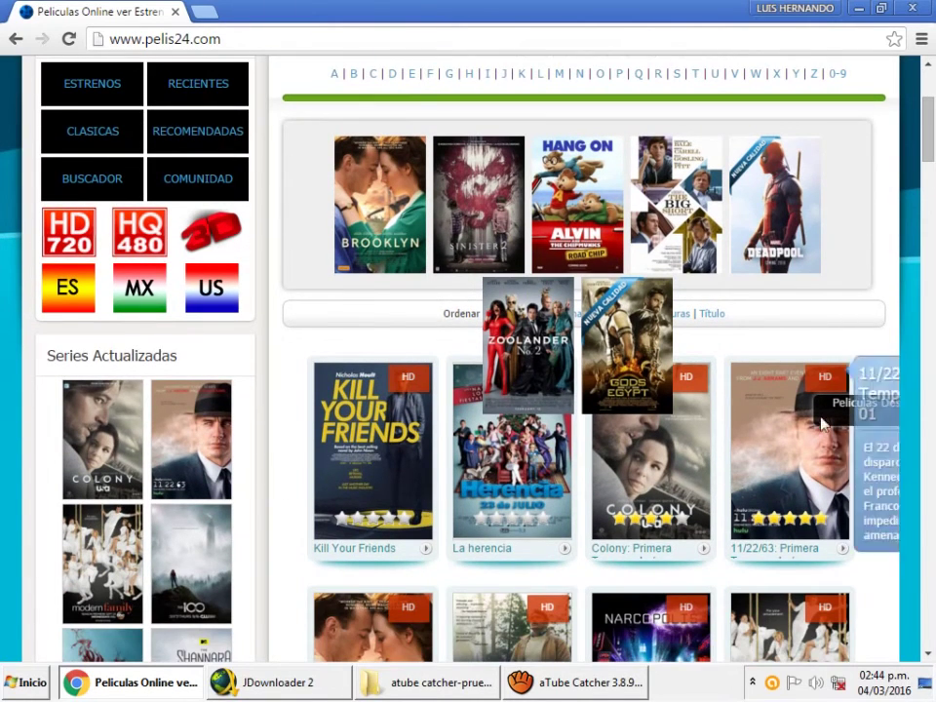
scroll(256, 454, "up", 2)
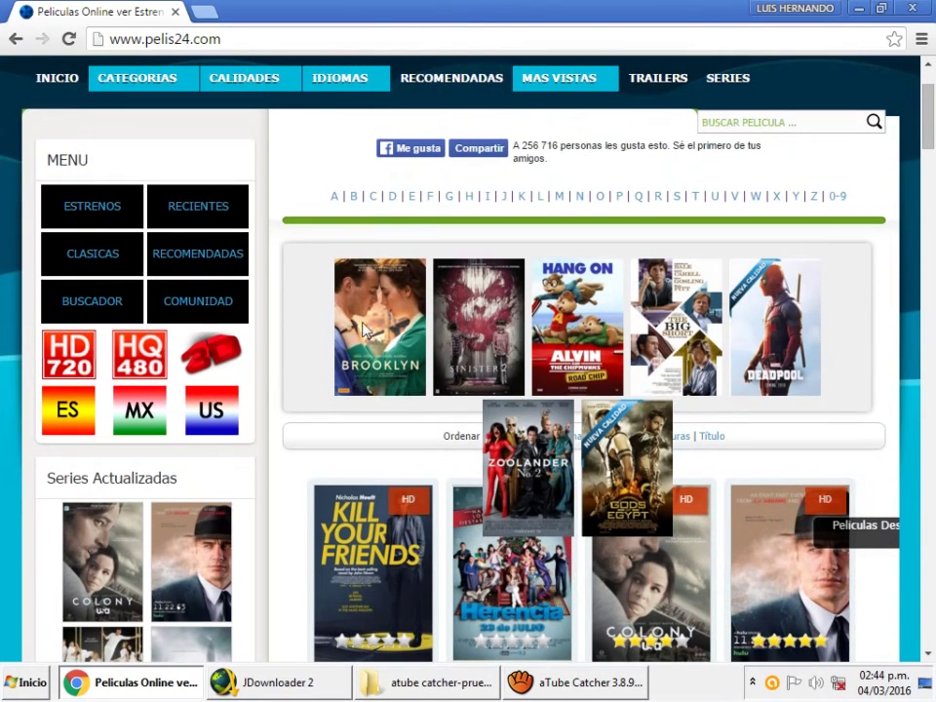
left_click(780, 342)
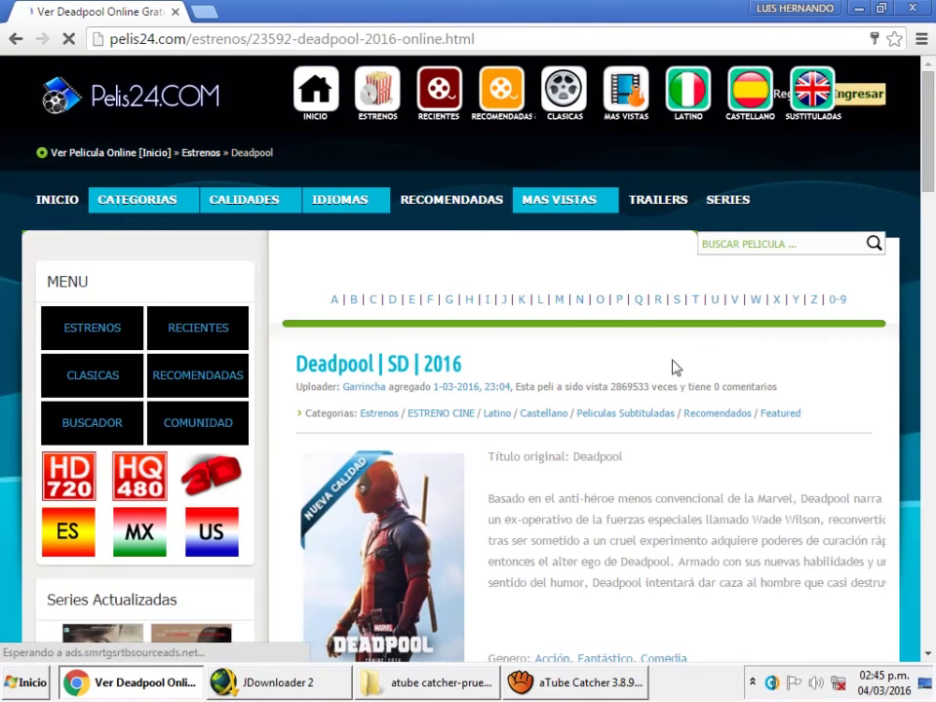
Examine the Deadpool page's description, embedded player and the language options under Opciones Destacadas para ver online
scroll(673, 404, "down", 3)
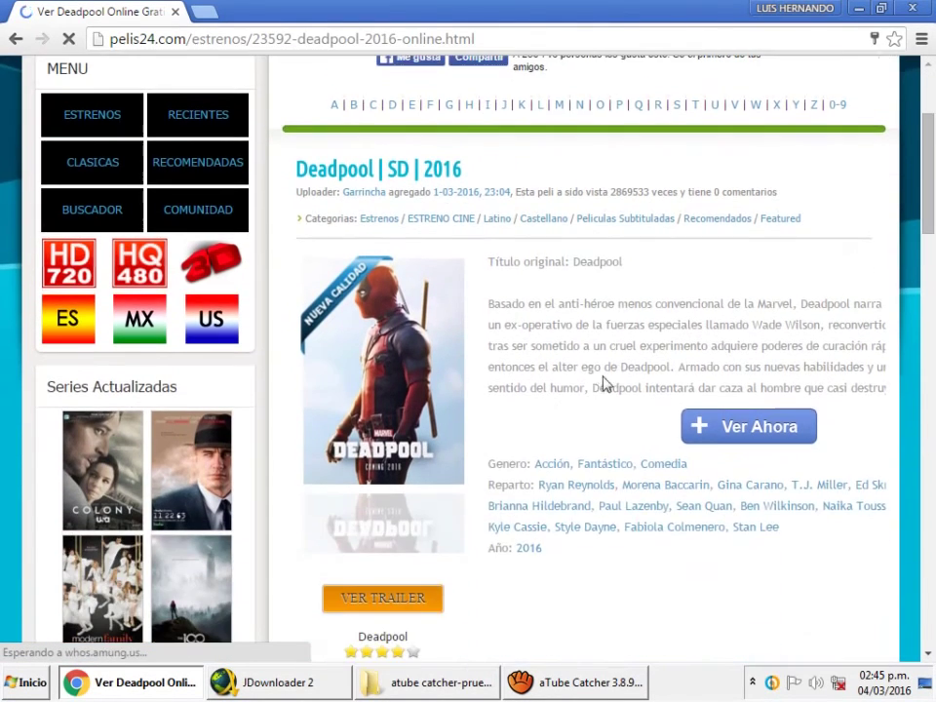
scroll(605, 386, "down", 4)
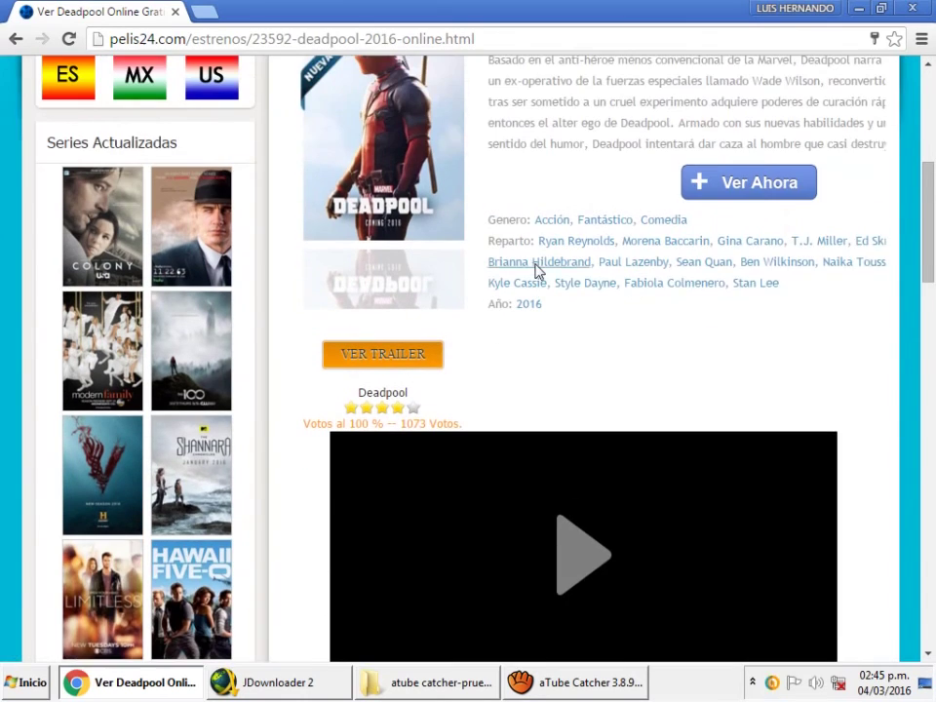
scroll(535, 271, "up", 1)
scroll(571, 313, "down", 2)
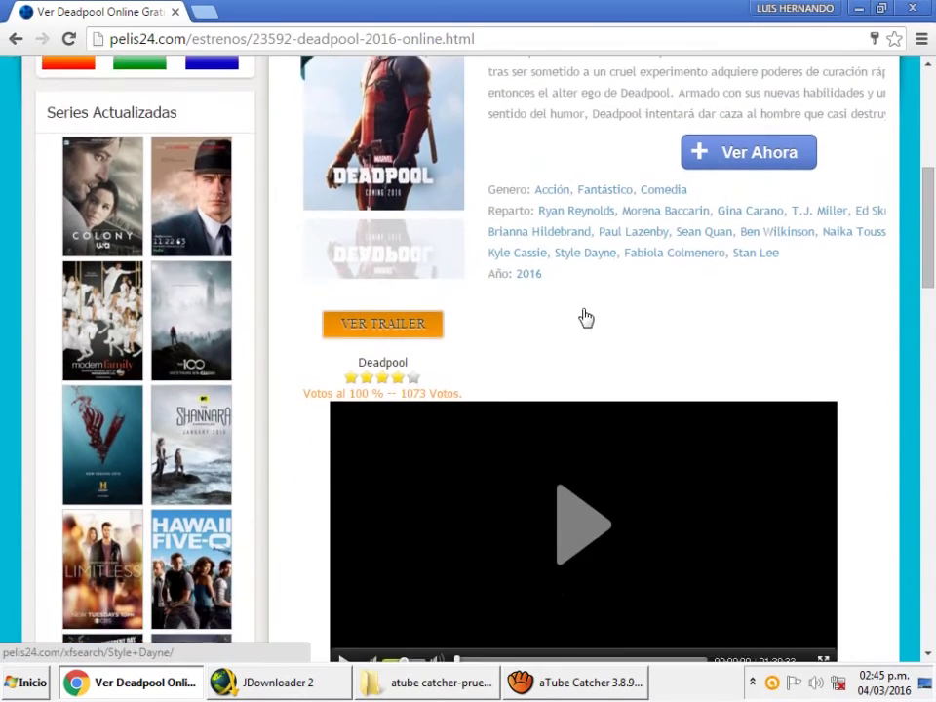
scroll(386, 419, "down", 6)
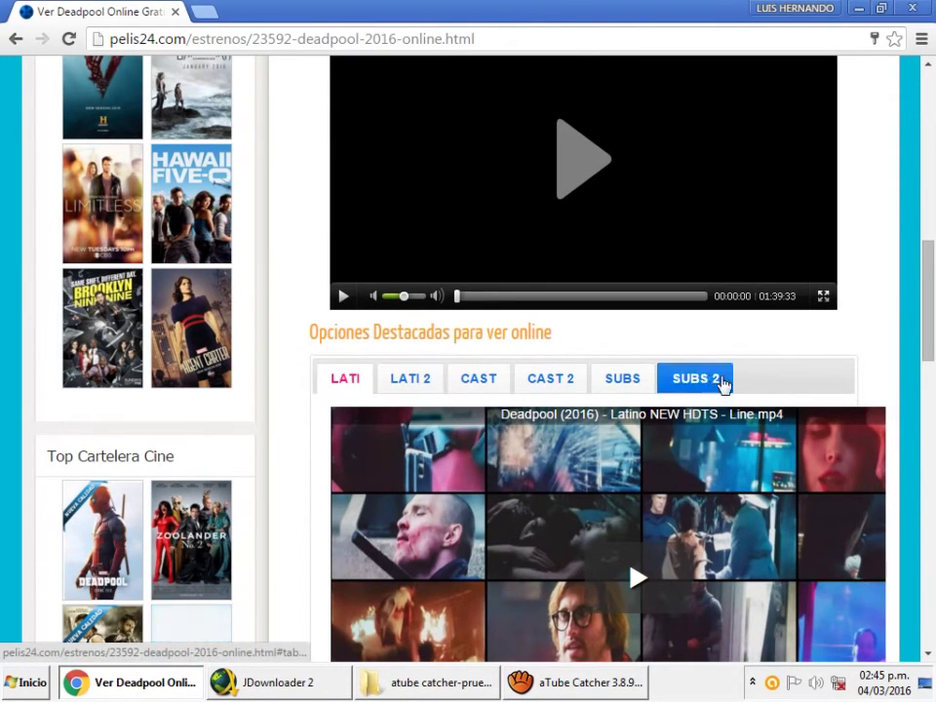
scroll(283, 464, "down", 2)
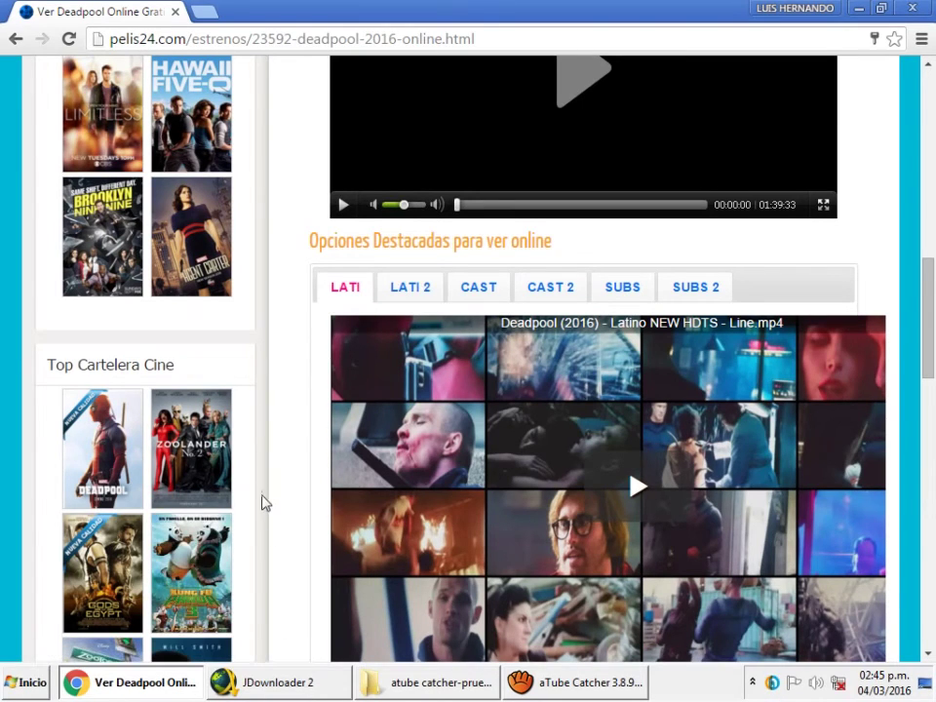
scroll(299, 345, "down", 1)
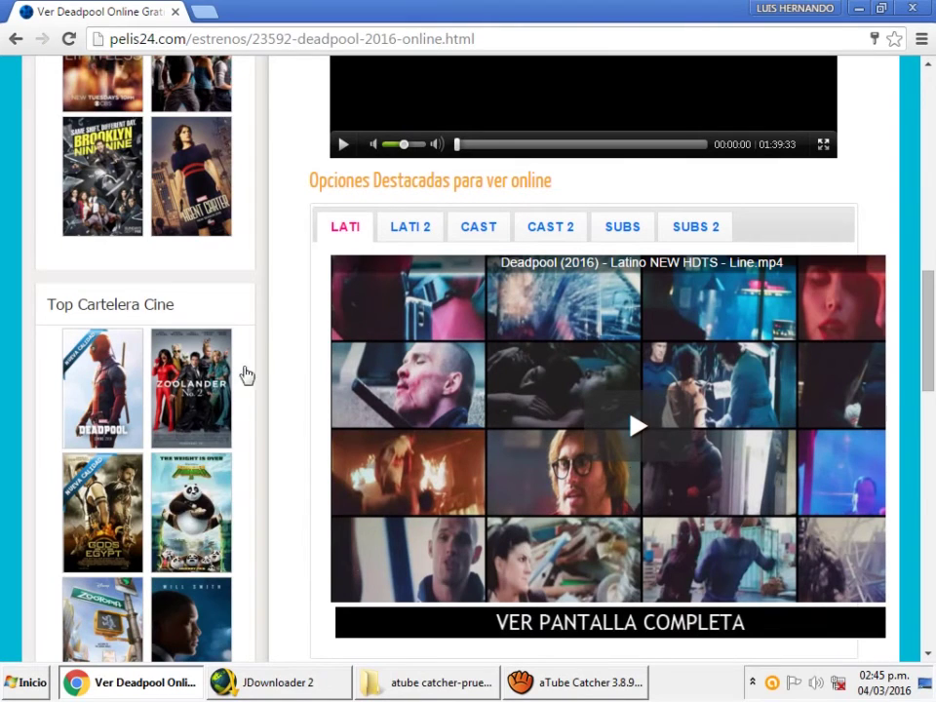
scroll(306, 307, "down", 4)
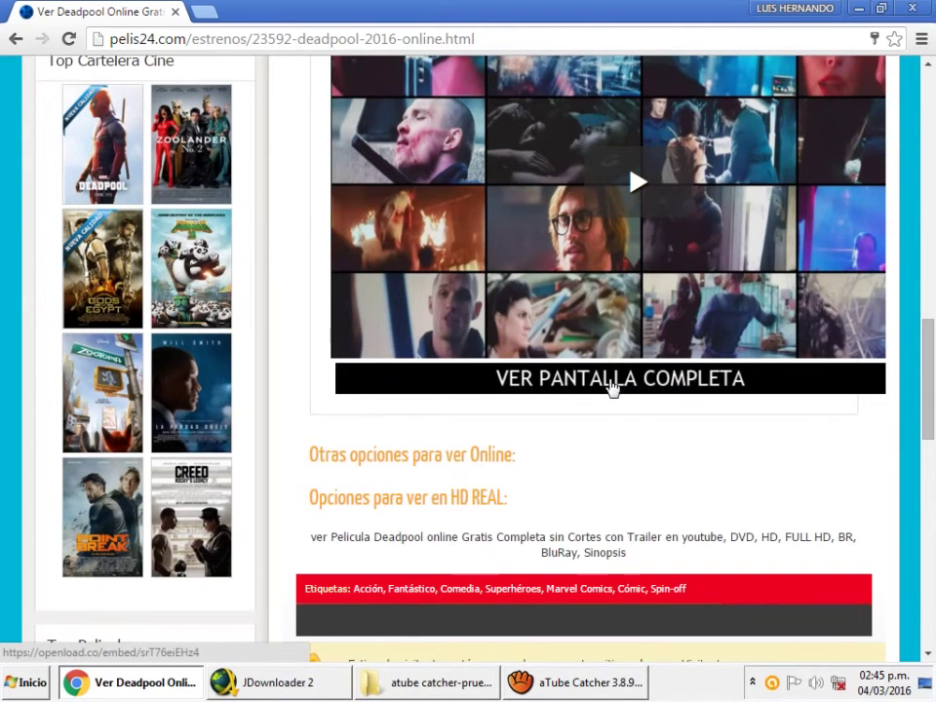
scroll(293, 405, "up", 6)
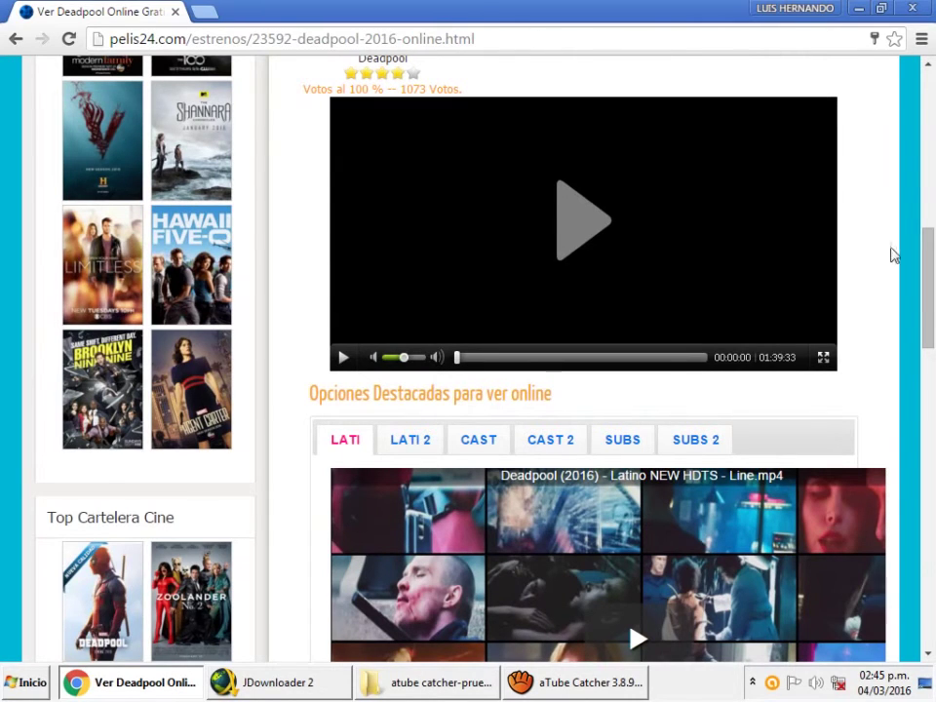
scroll(884, 303, "down", 1)
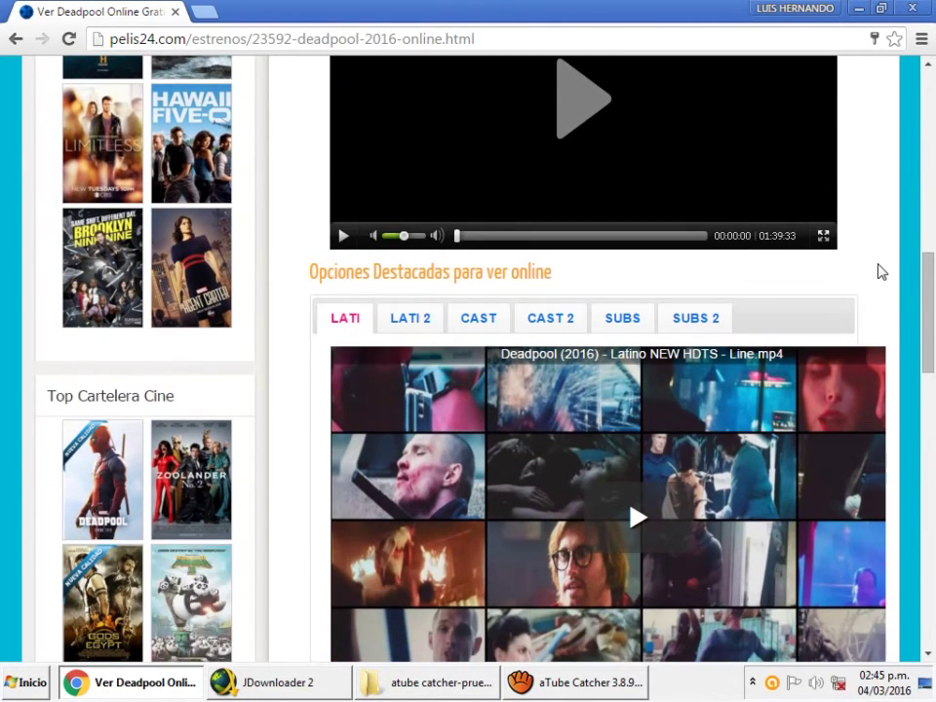
scroll(459, 314, "down", 1)
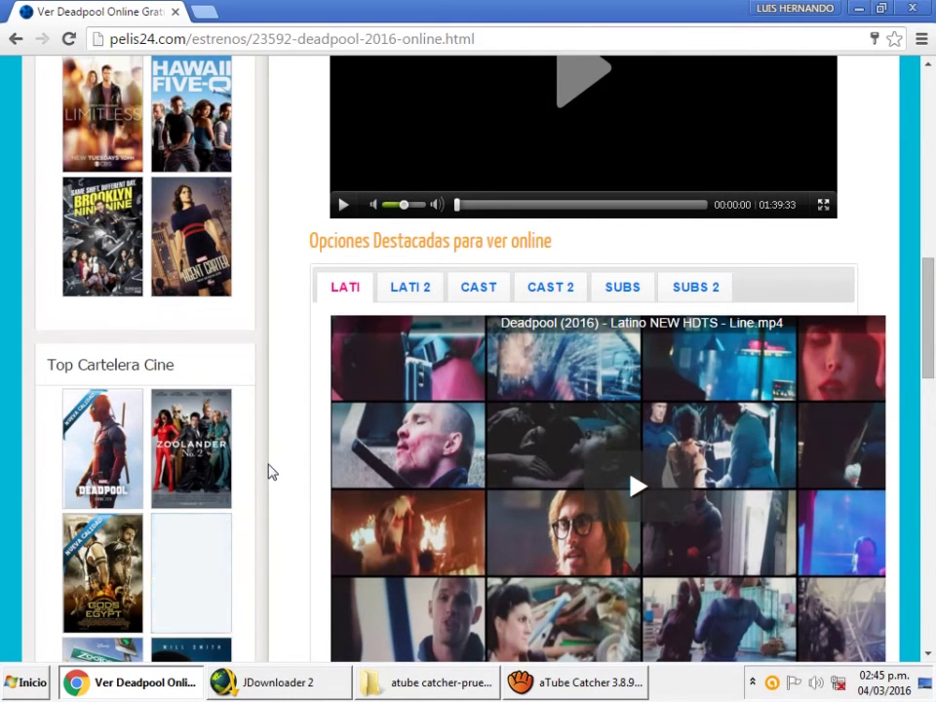
scroll(270, 472, "down", 1)
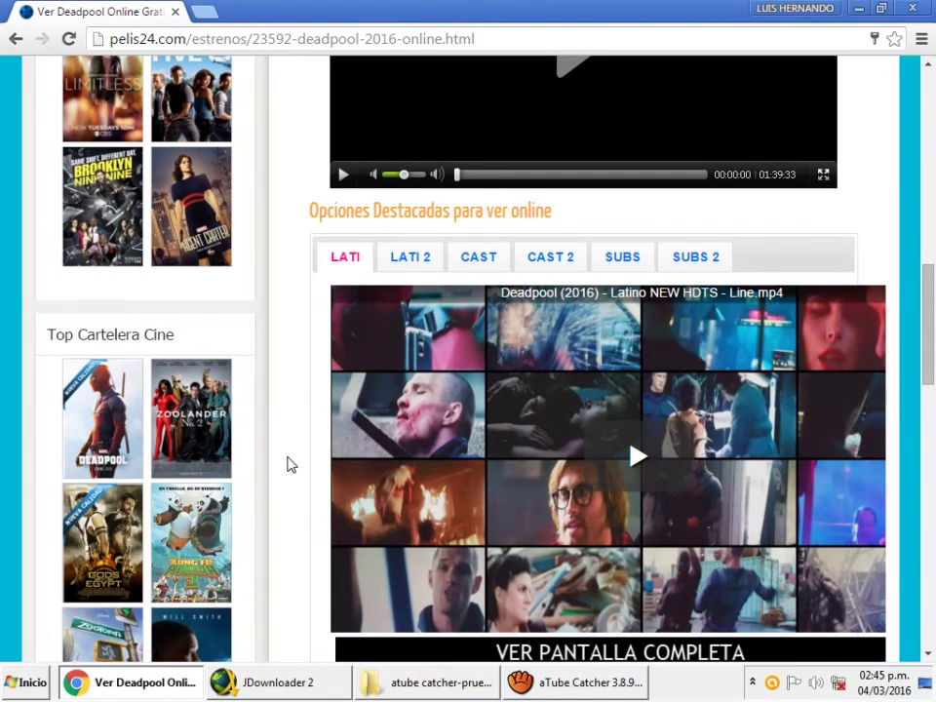
Open the LATI option's full-screen Openload player, start playing Deadpool and close the pop-up window
scroll(289, 465, "down", 2)
scroll(289, 465, "down", 1)
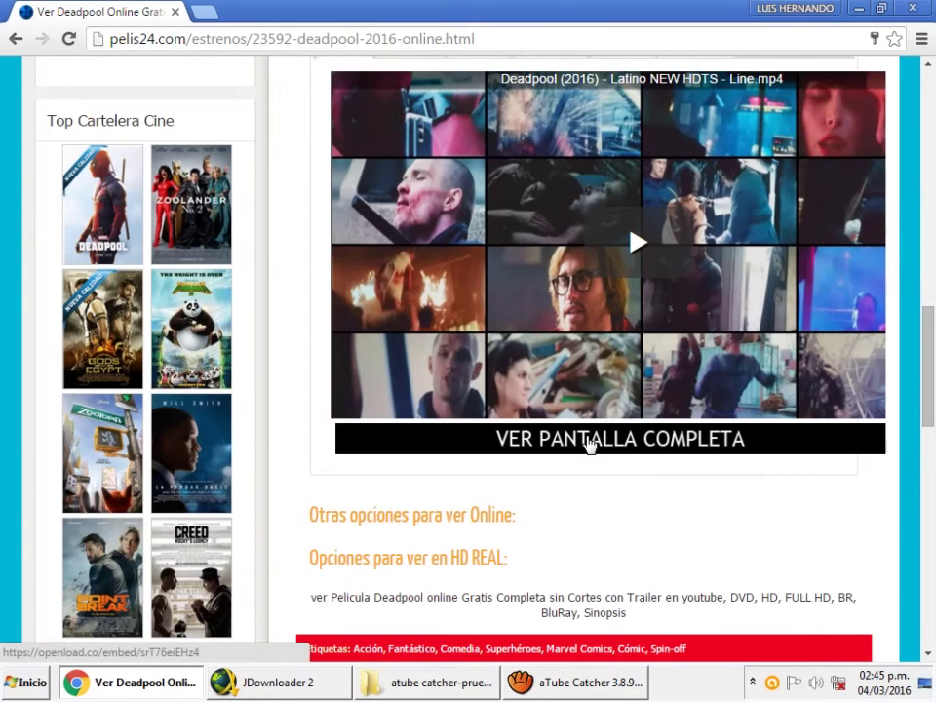
left_click(591, 441)
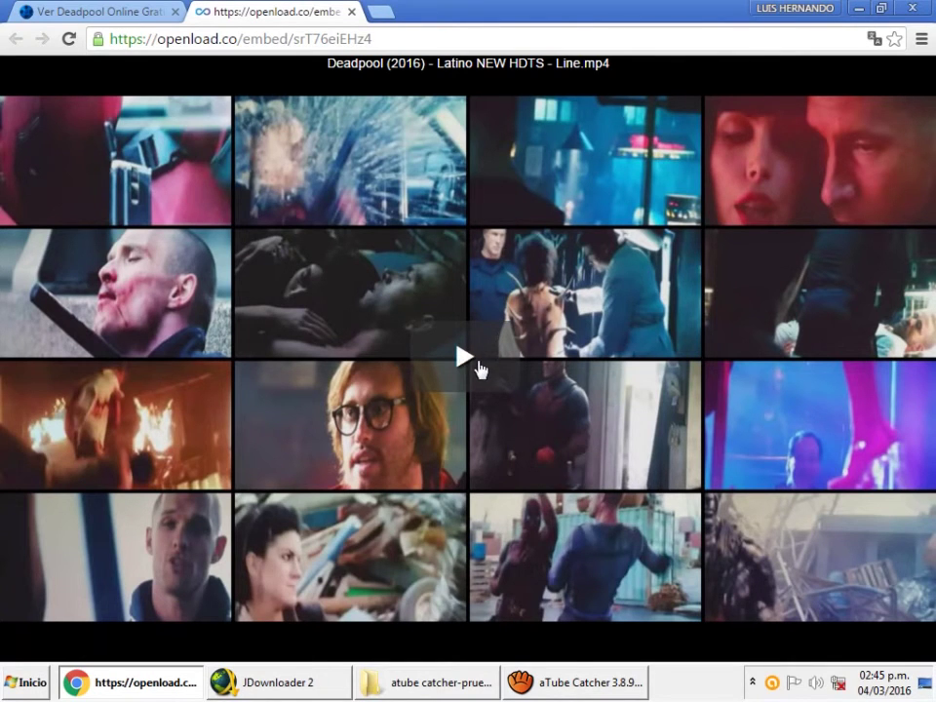
left_click(451, 363)
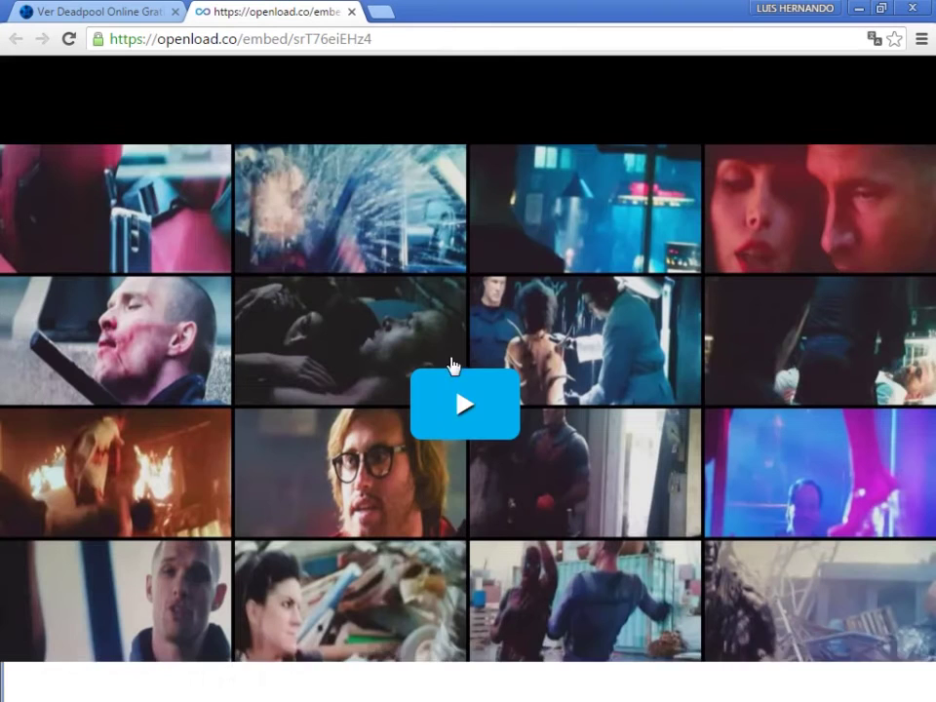
left_click(464, 354)
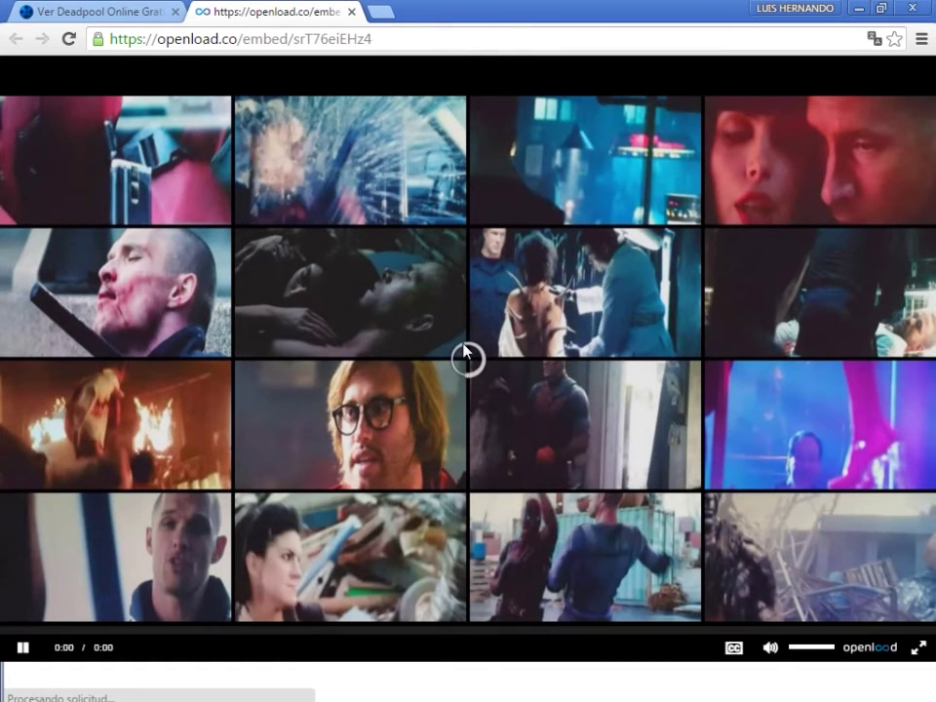
left_click(860, 11)
left_click(925, 10)
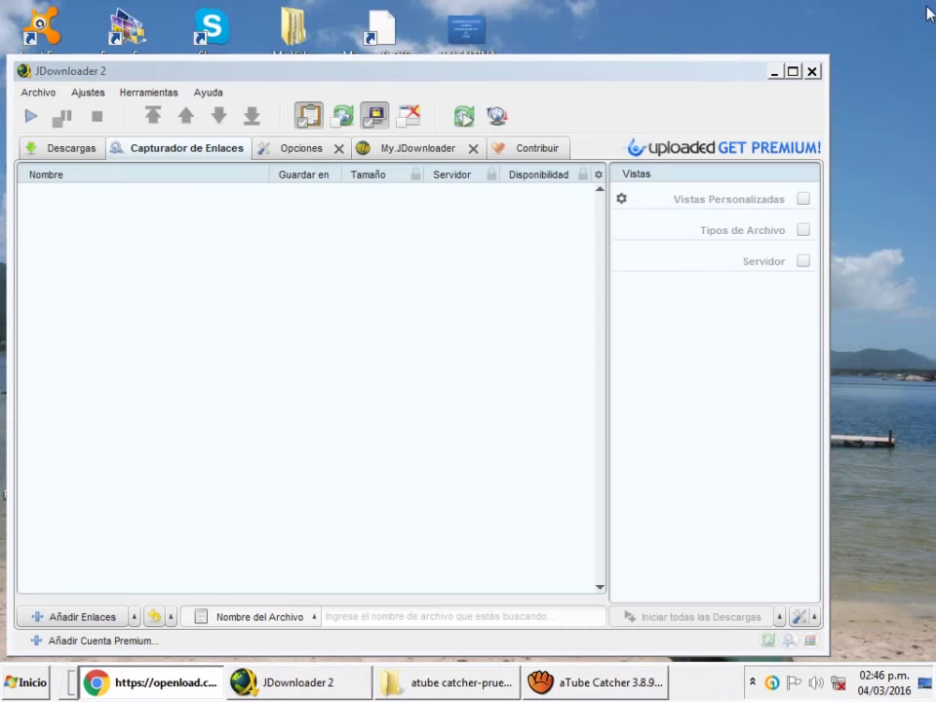
Return to the Openload player in Chrome and copy its page address
left_click(110, 683)
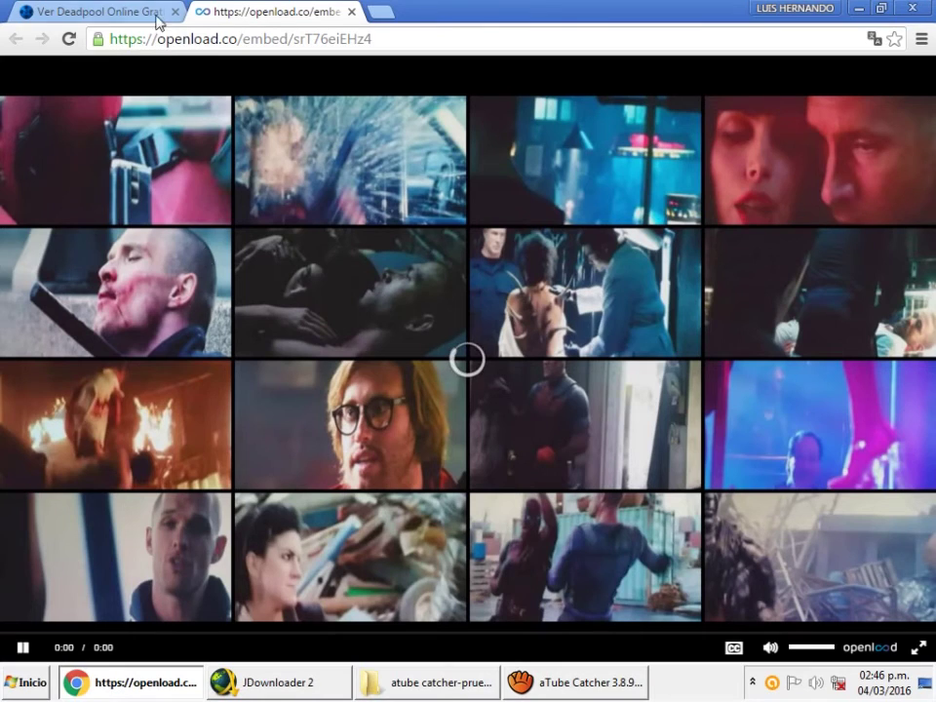
left_click(199, 39)
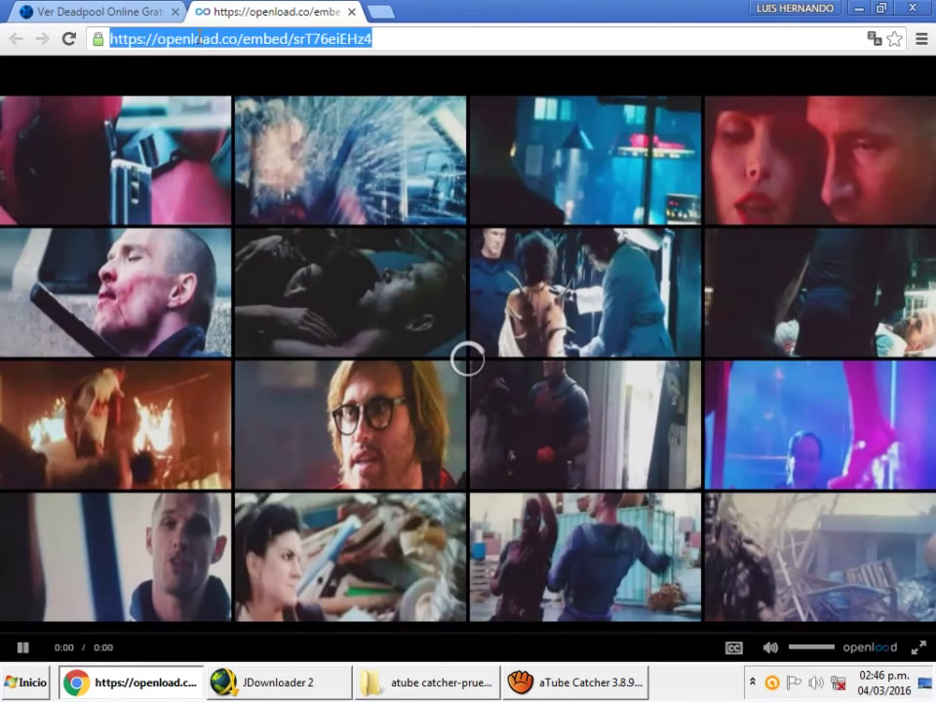
right_click(205, 39)
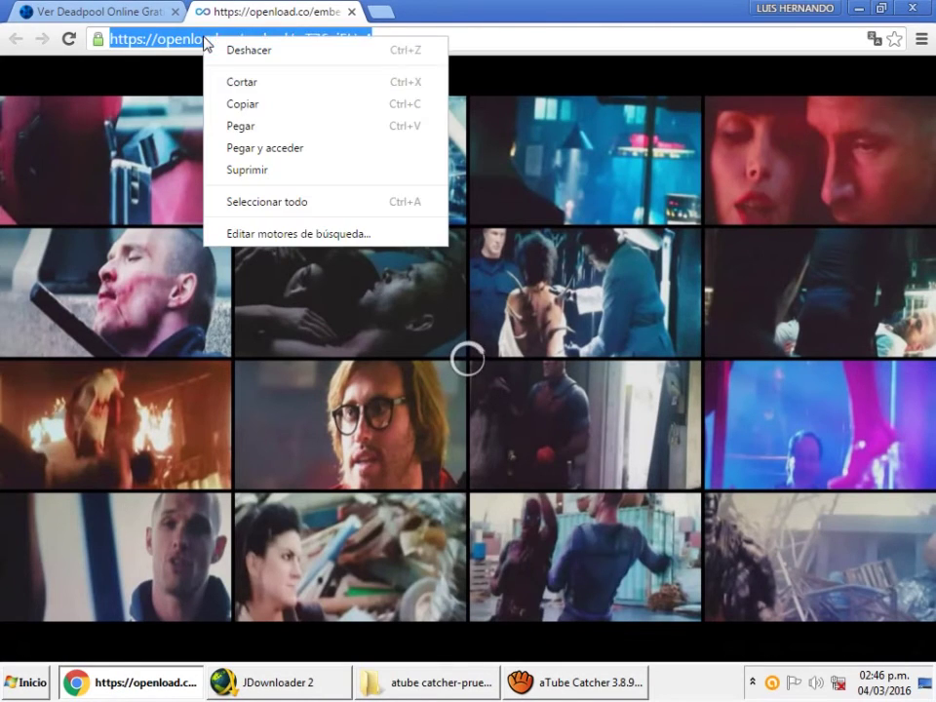
left_click(247, 105)
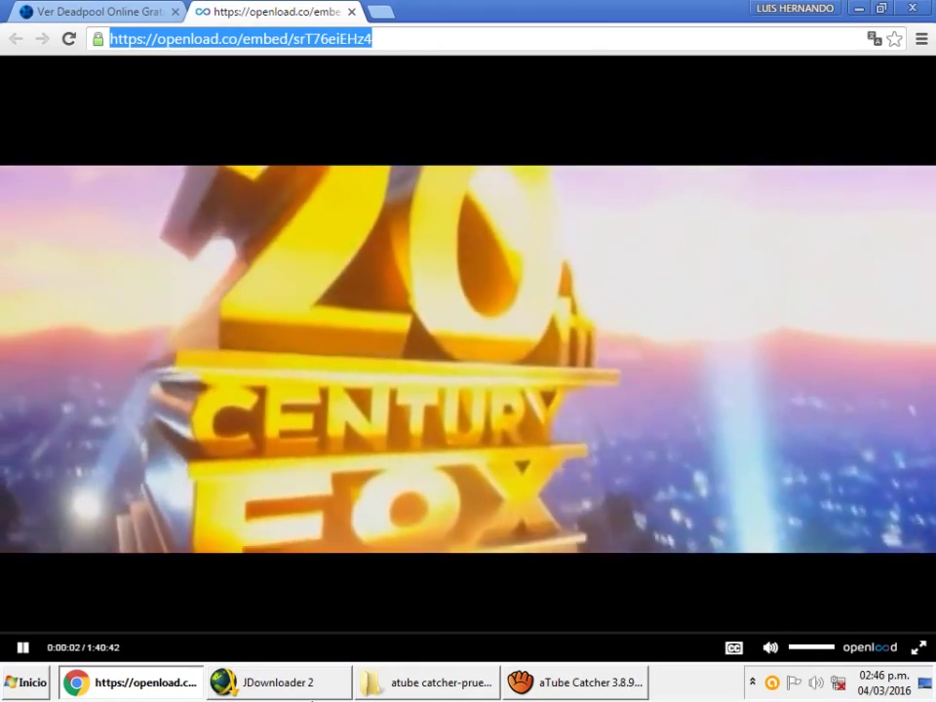
Switch to JDownloader 2, paste the copied Openload link into Capturador de Enlaces and start the download
left_click(284, 685)
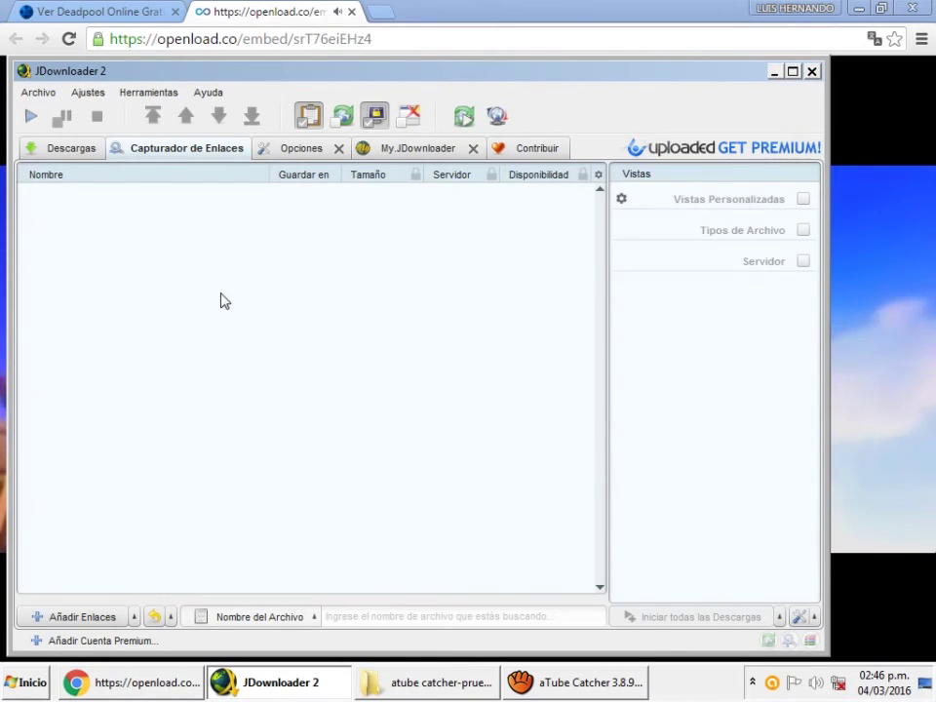
right_click(162, 243)
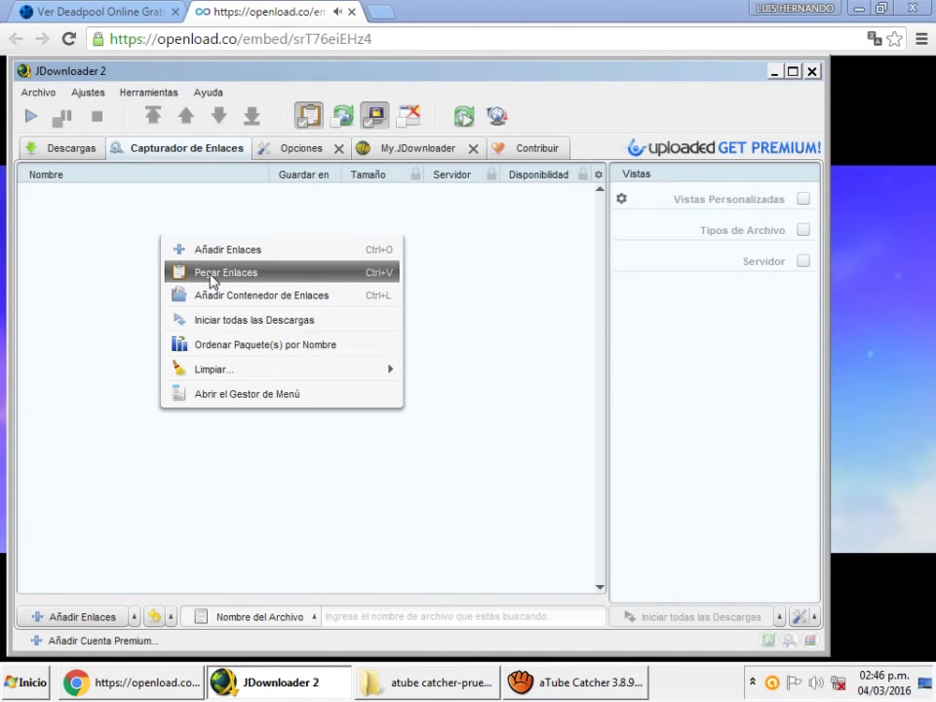
left_click(211, 274)
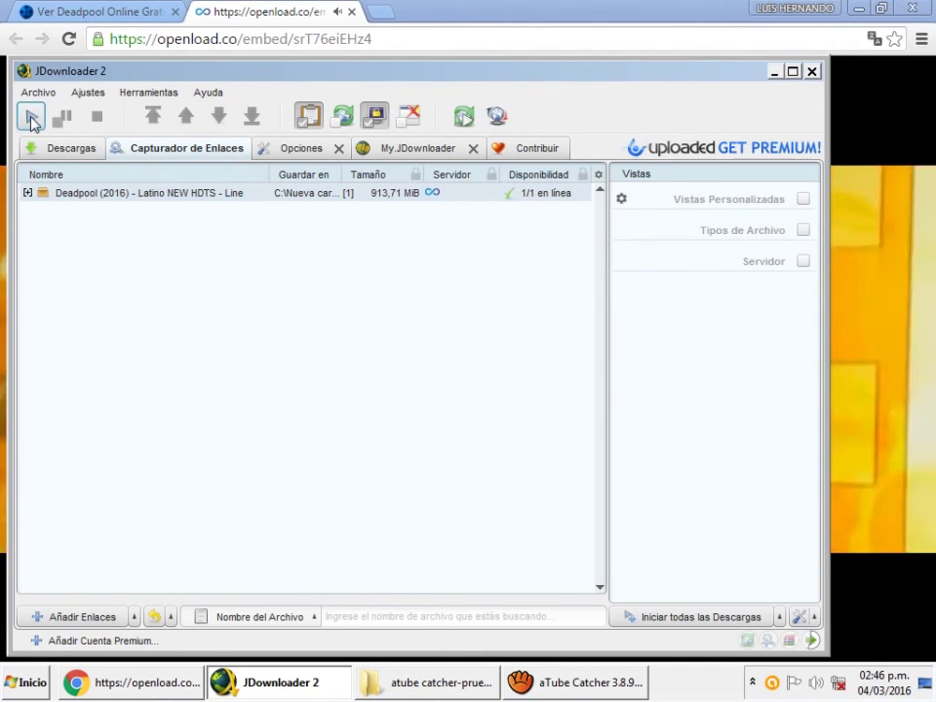
left_click(30, 118)
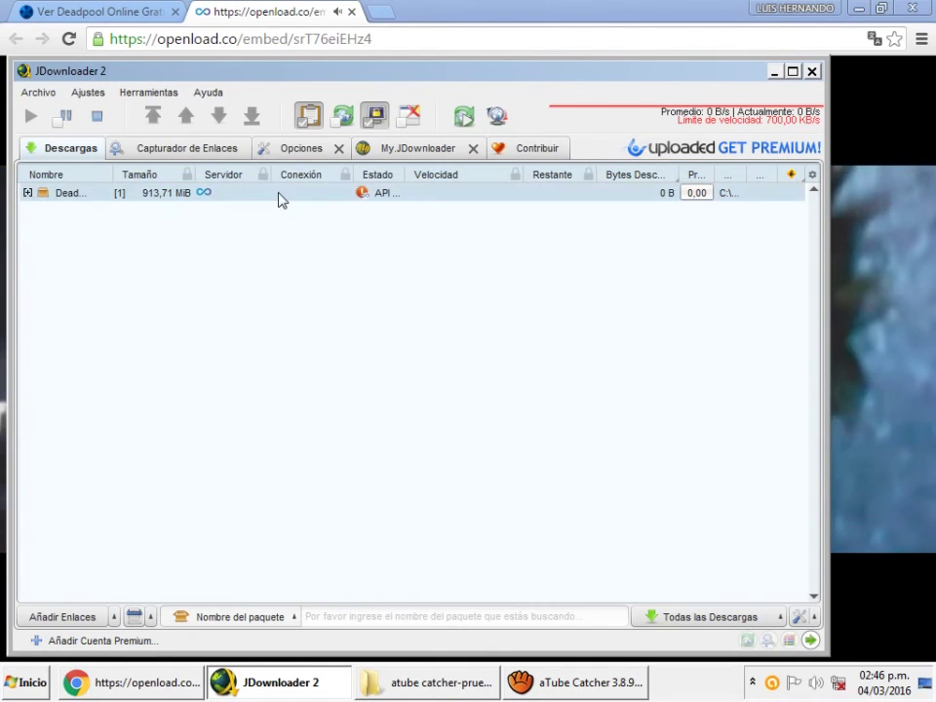
Check the file inside the Deadpool package in the download list, and delete the package
left_click(27, 194)
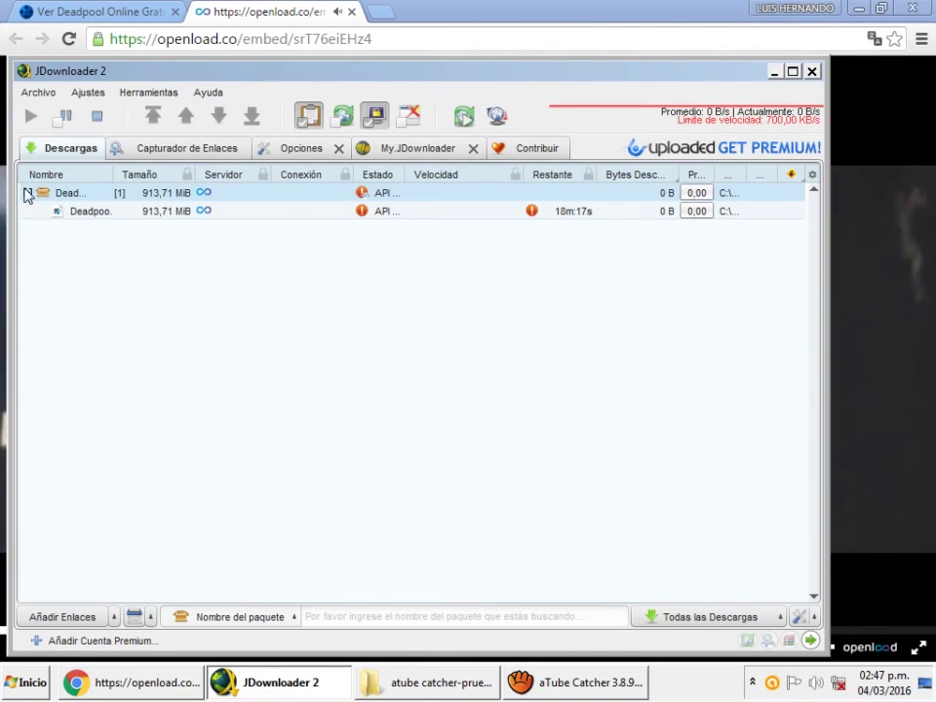
left_click(27, 193)
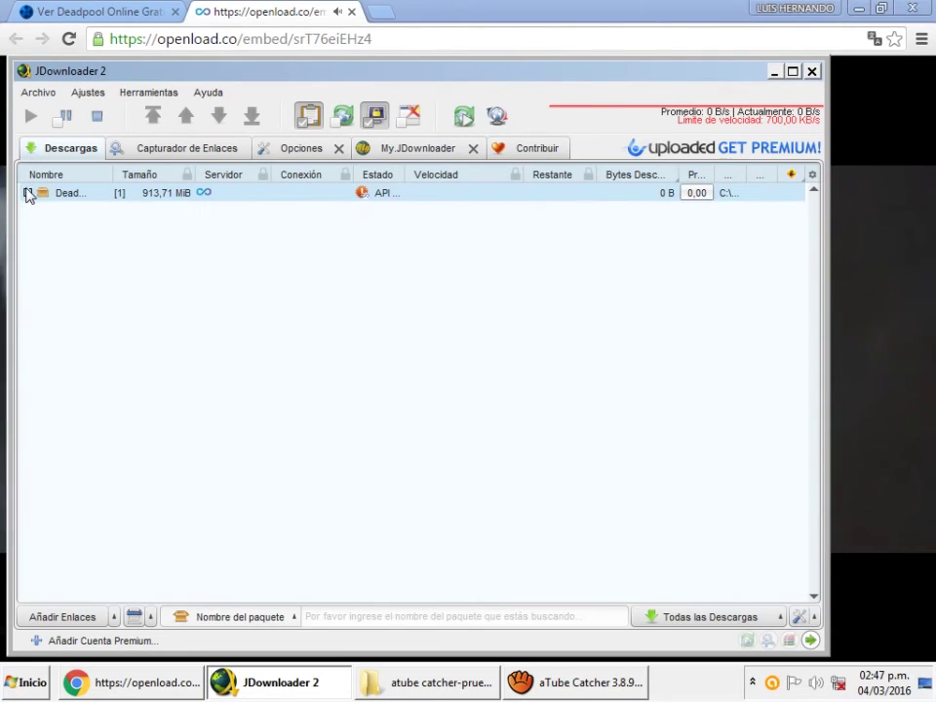
right_click(219, 197)
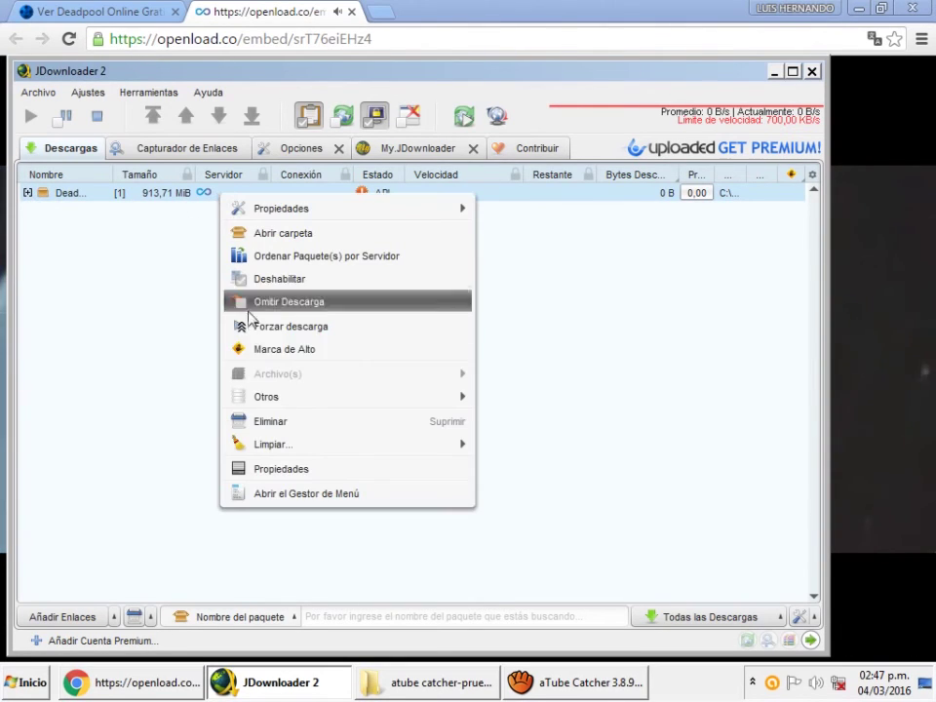
left_click(280, 422)
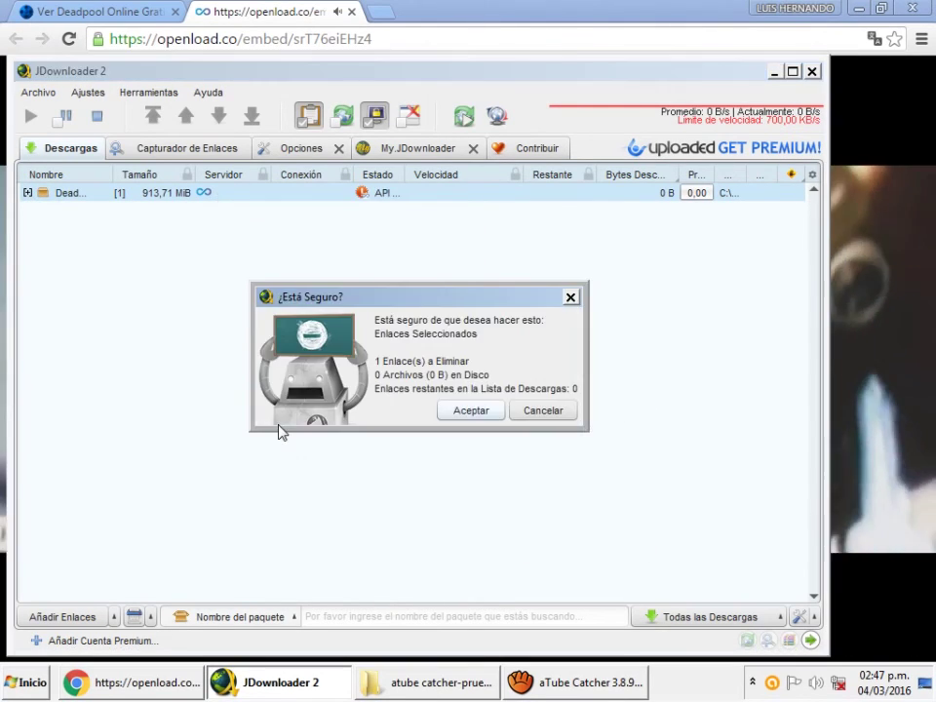
left_click(461, 411)
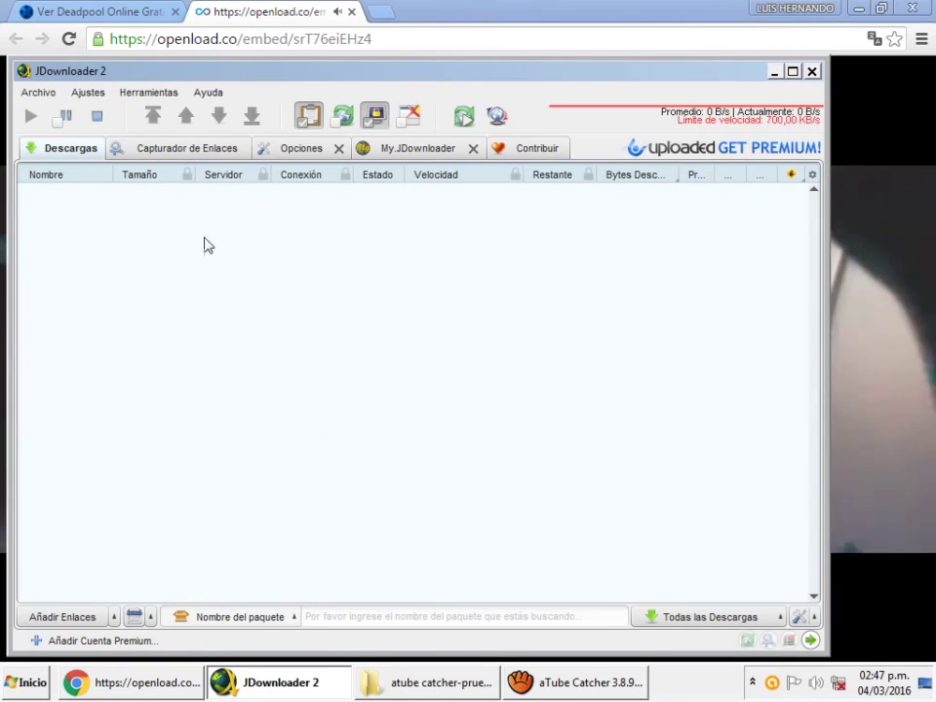
Switch to Chrome, close the Openload tab and open the LATI 2 option's full-screen player from the Deadpool page
left_click(107, 676)
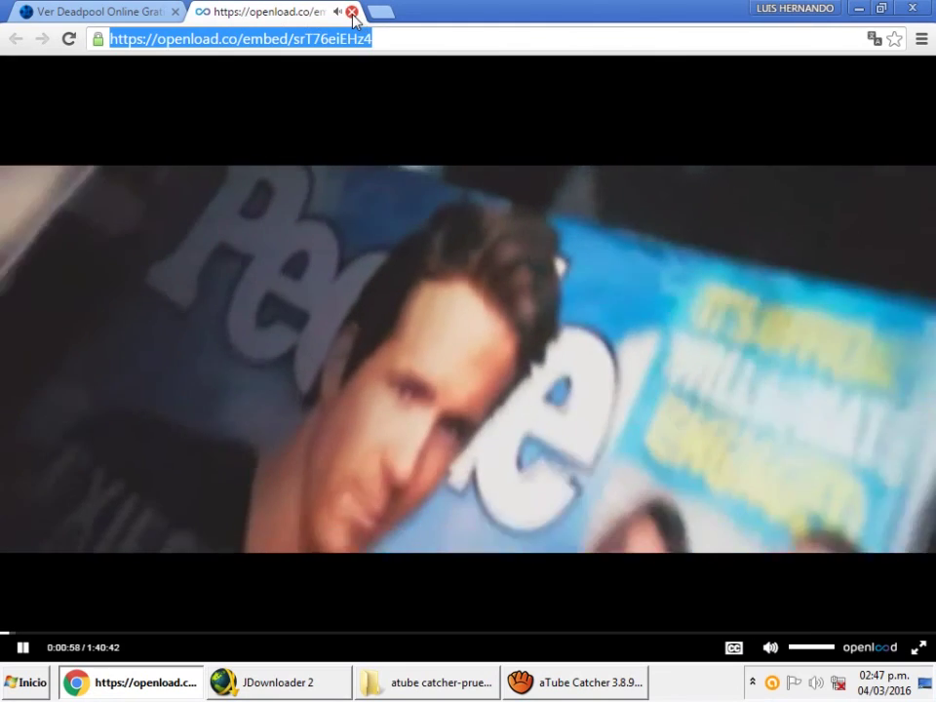
left_click(351, 12)
scroll(306, 351, "up", 3)
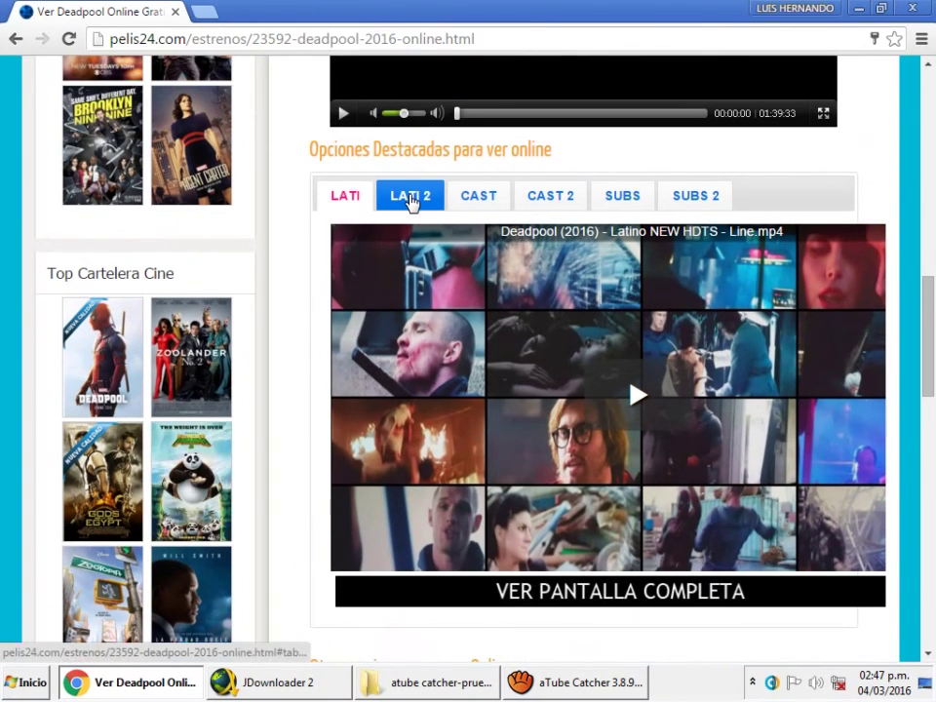
left_click(410, 198)
scroll(479, 211, "down", 3)
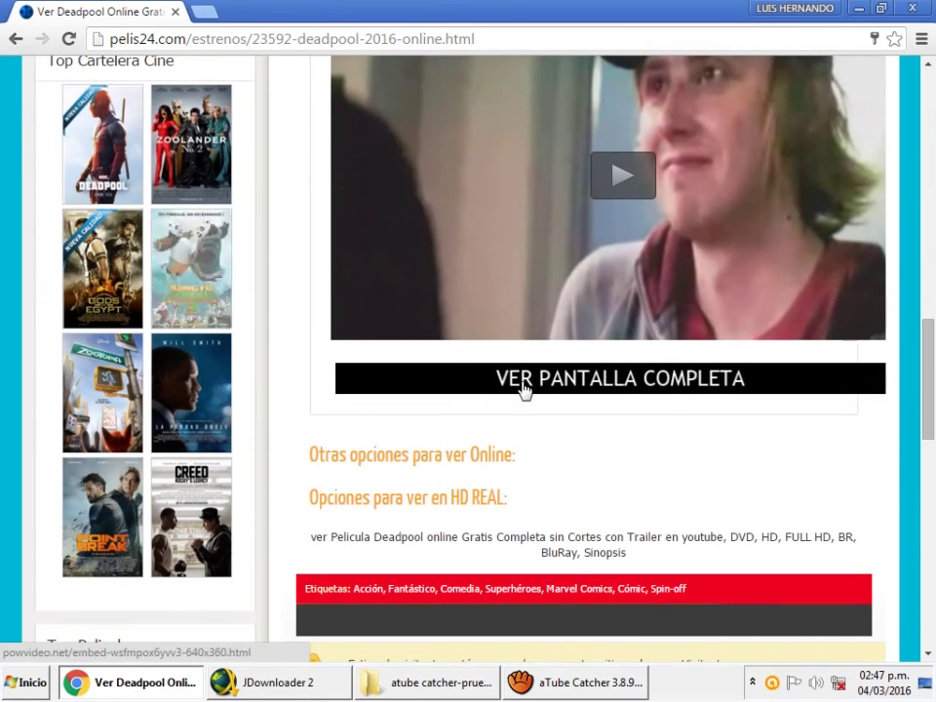
left_click(524, 389)
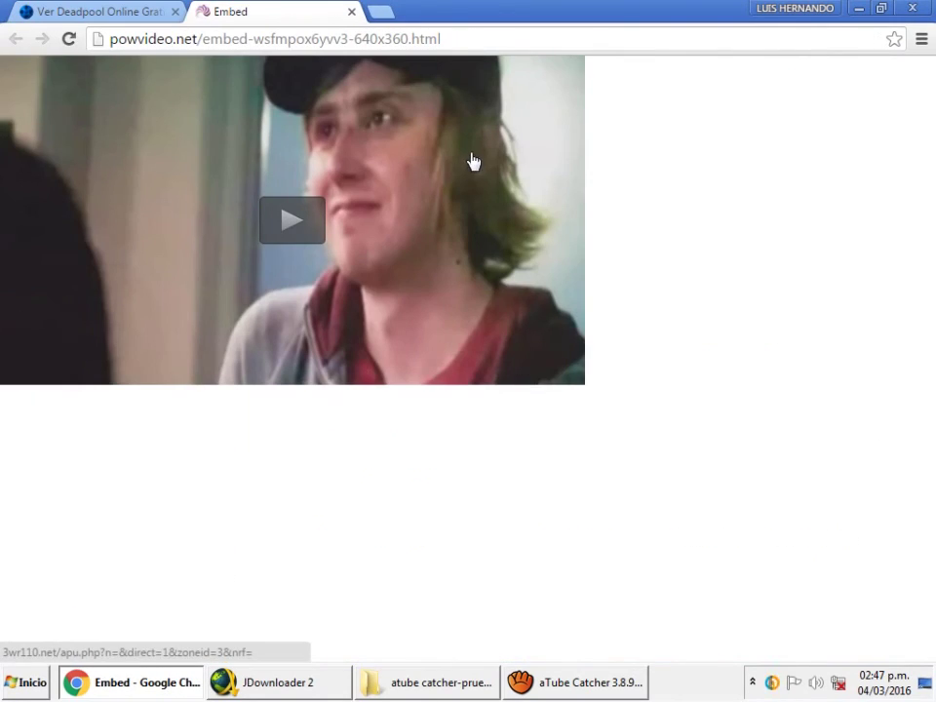
Start playing the Deadpool video in the powvideo player, closing the ad tab, pop-up window and banner that open
left_click(293, 226)
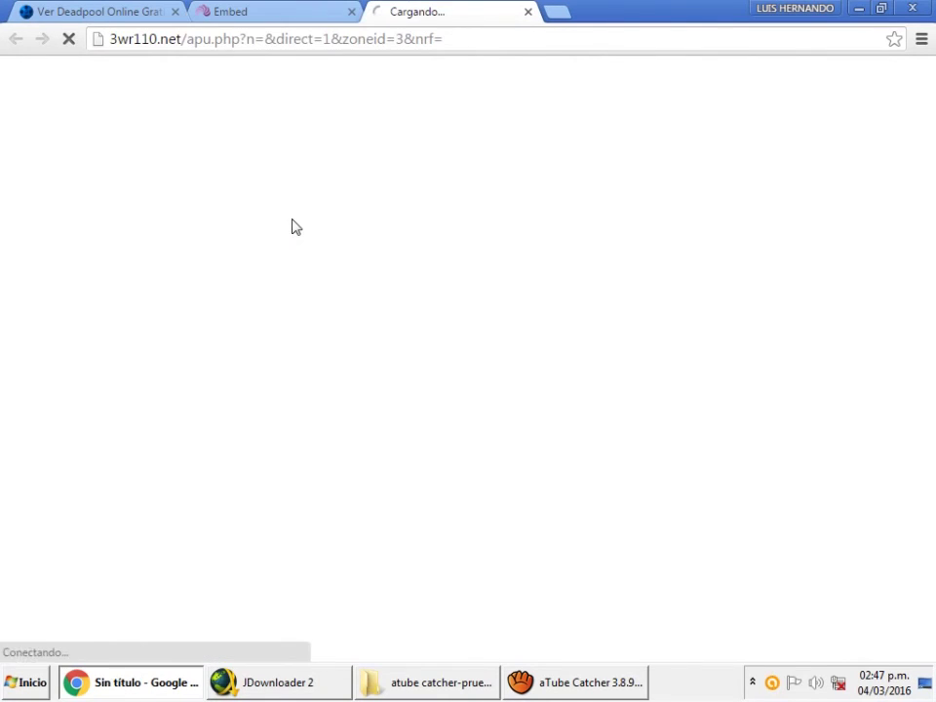
left_click(527, 13)
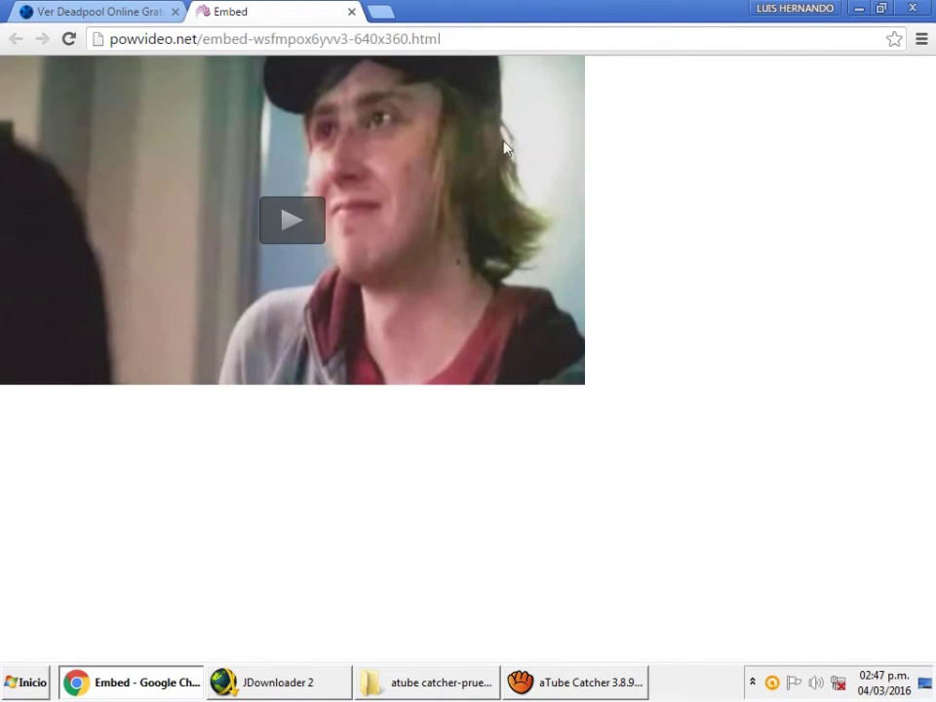
left_click(281, 224)
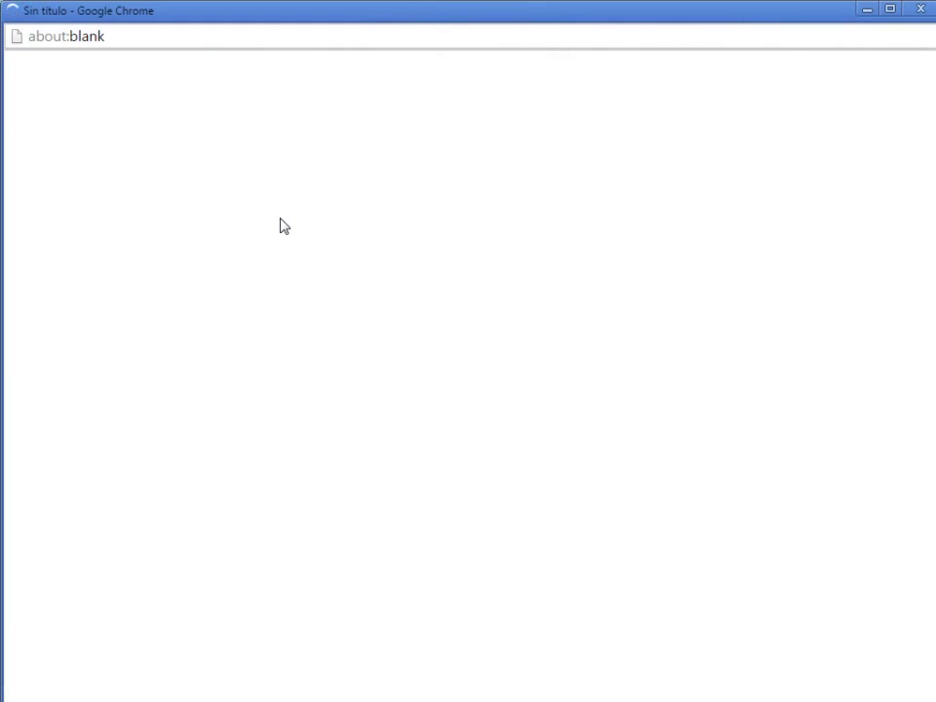
left_click(923, 9)
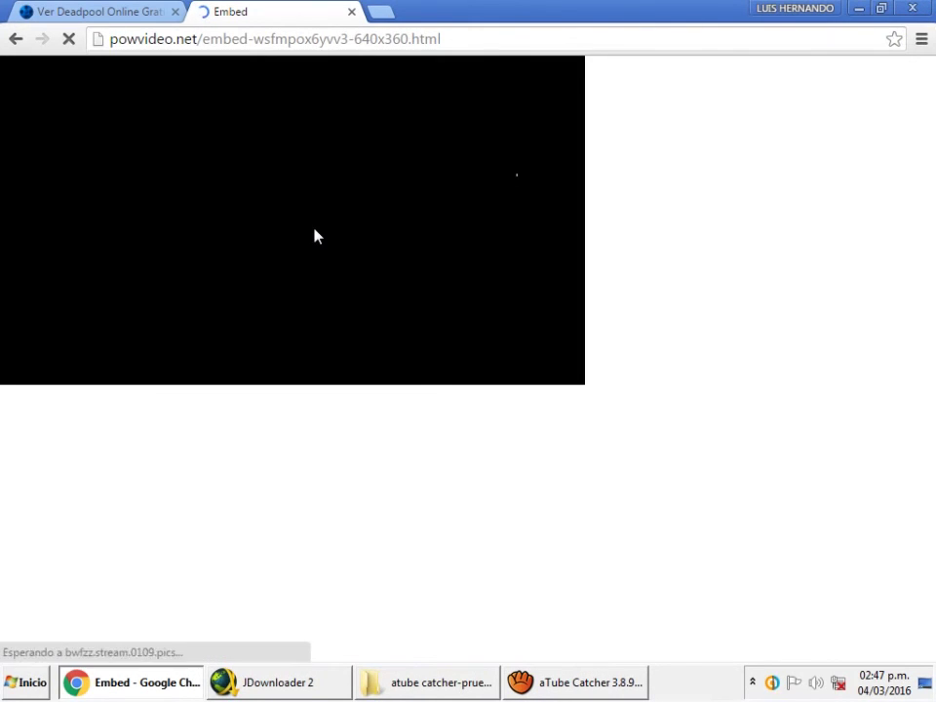
left_click(291, 220)
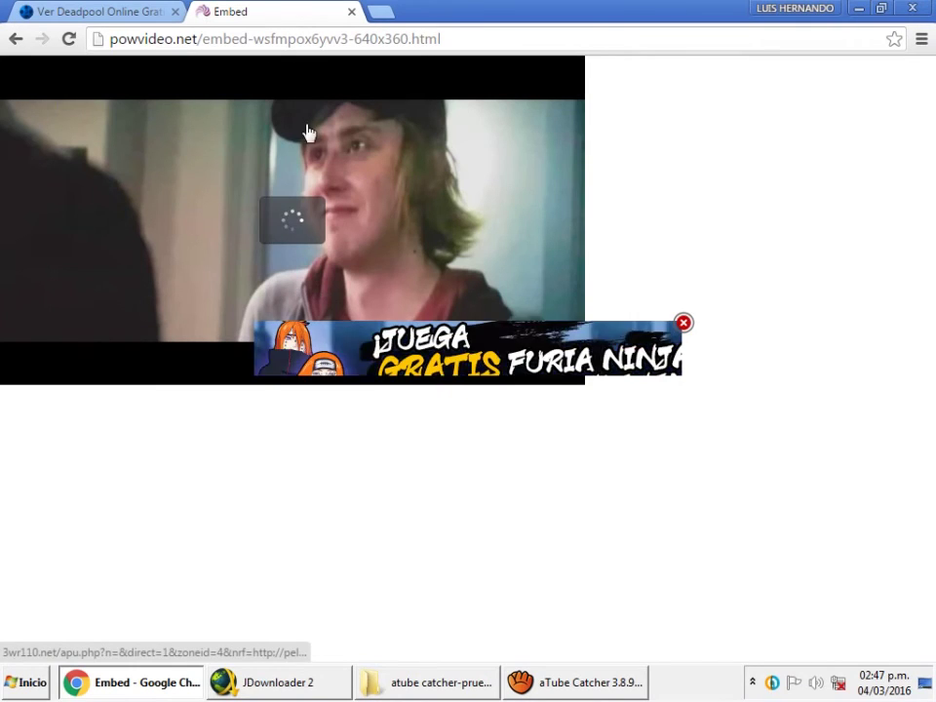
left_click(684, 323)
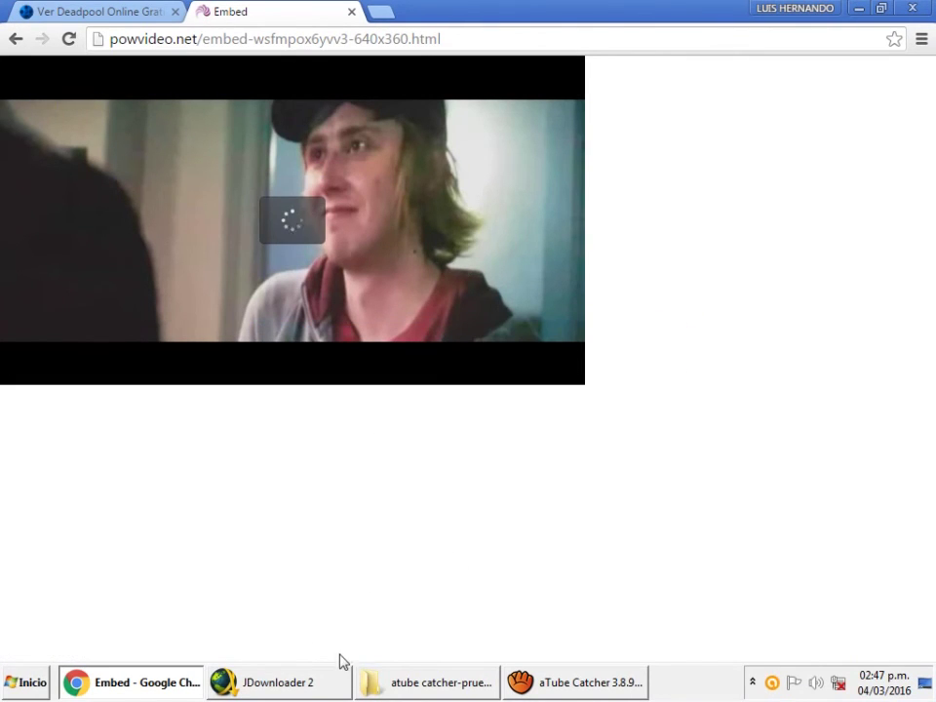
Copy the powvideo player's page address and switch to JDownloader 2 to have Capturador de Enlaces pick up the link
left_click(250, 38)
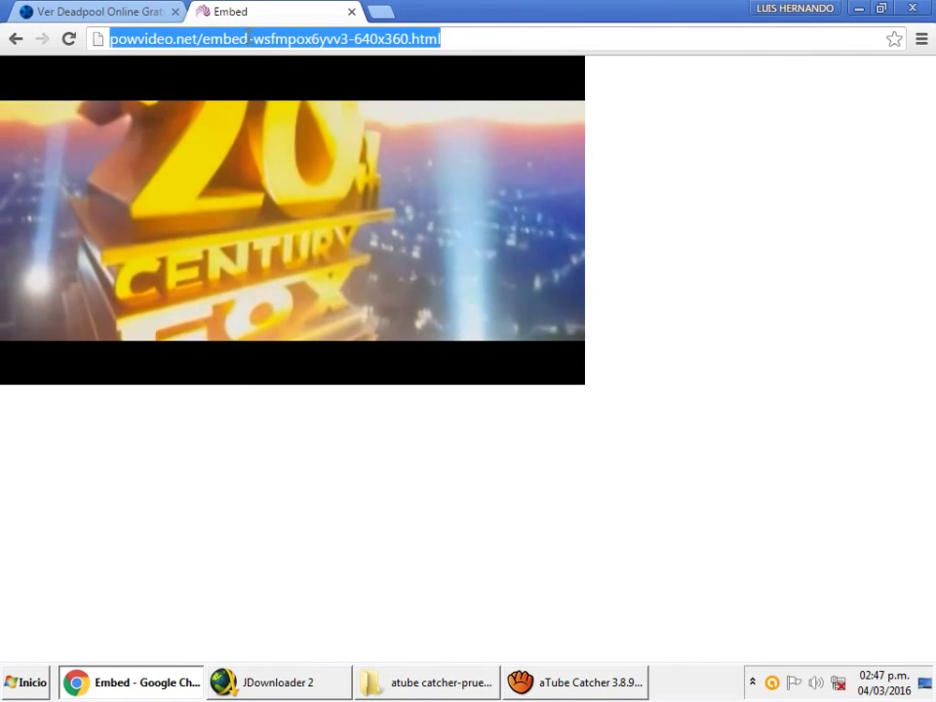
right_click(250, 38)
left_click(298, 103)
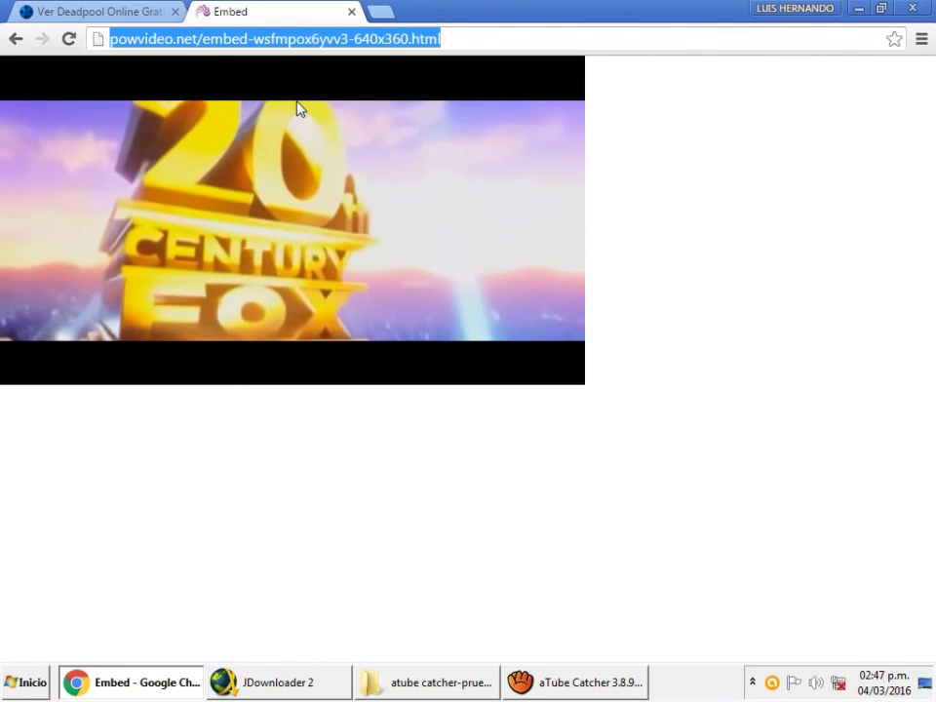
left_click(285, 689)
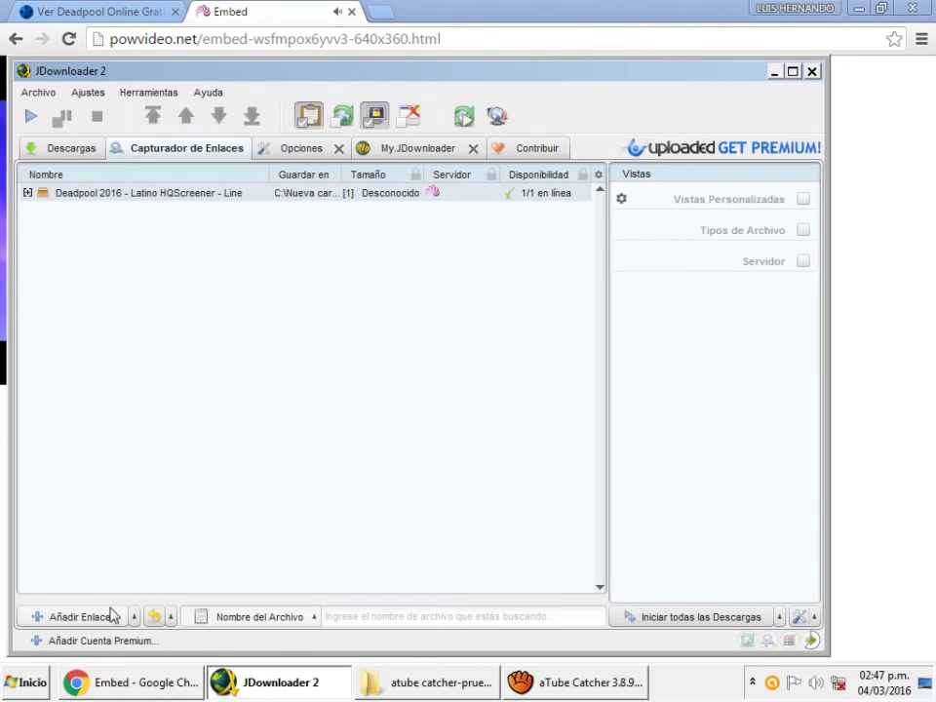
Return to Chrome and pause the powvideo video, closing each ad tab that opens
left_click(118, 687)
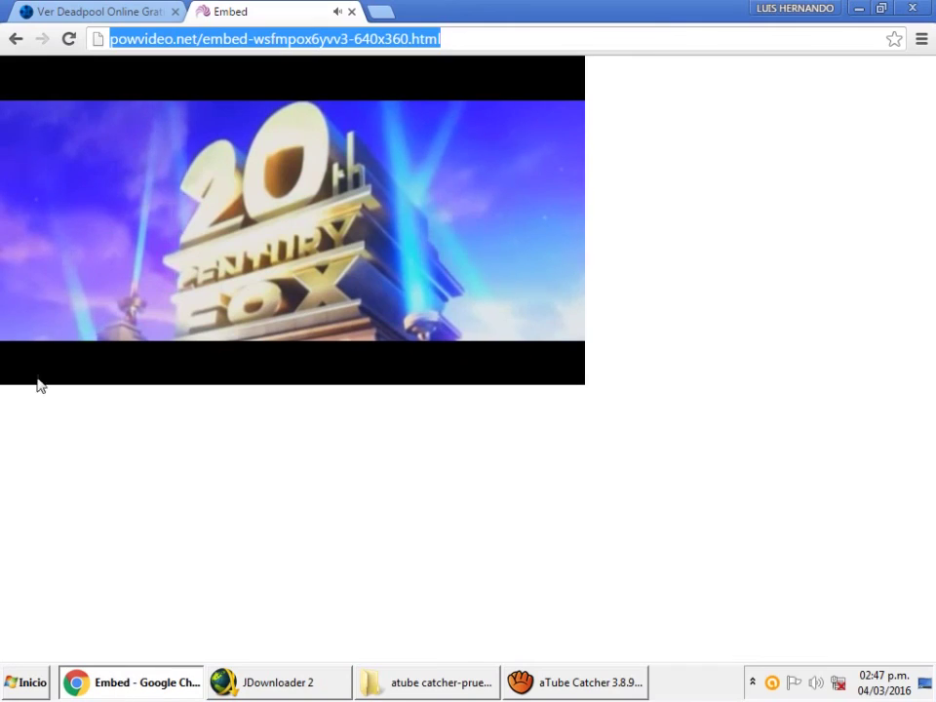
left_click(253, 218)
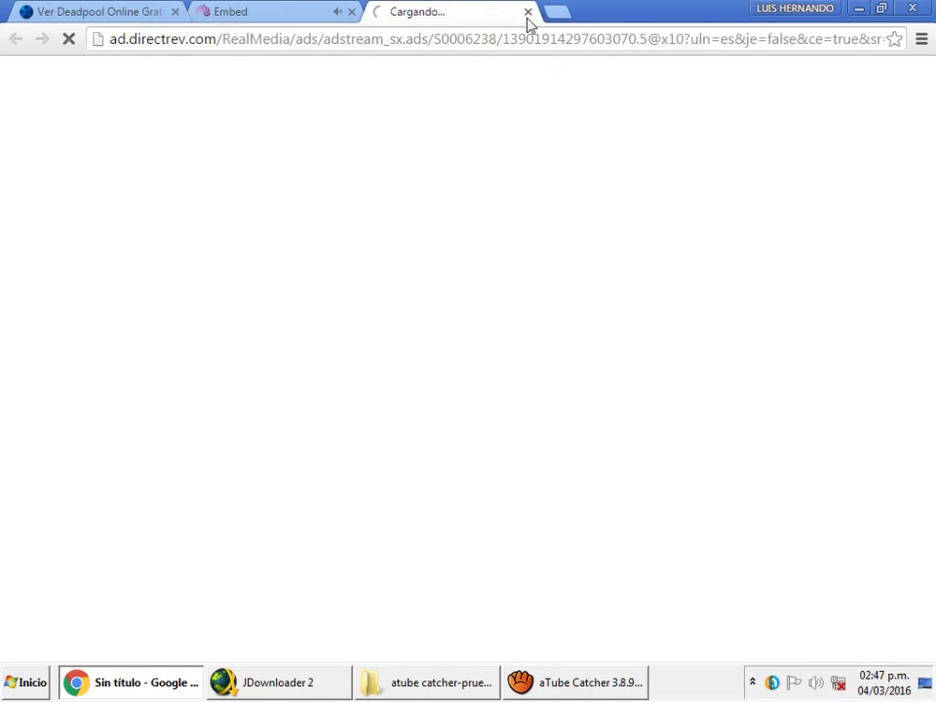
left_click(528, 13)
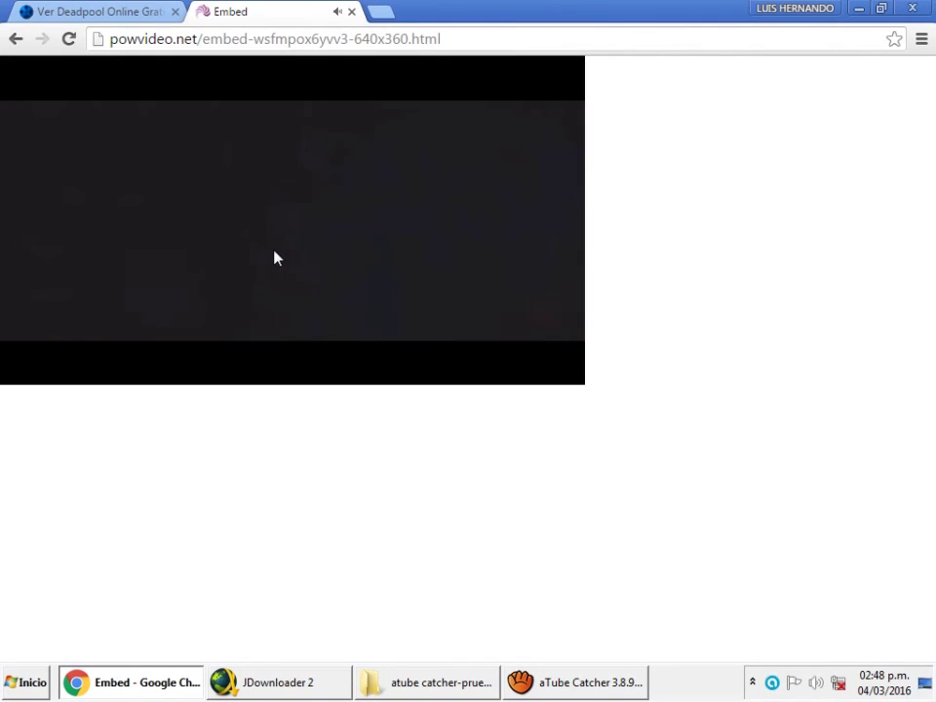
left_click(272, 257)
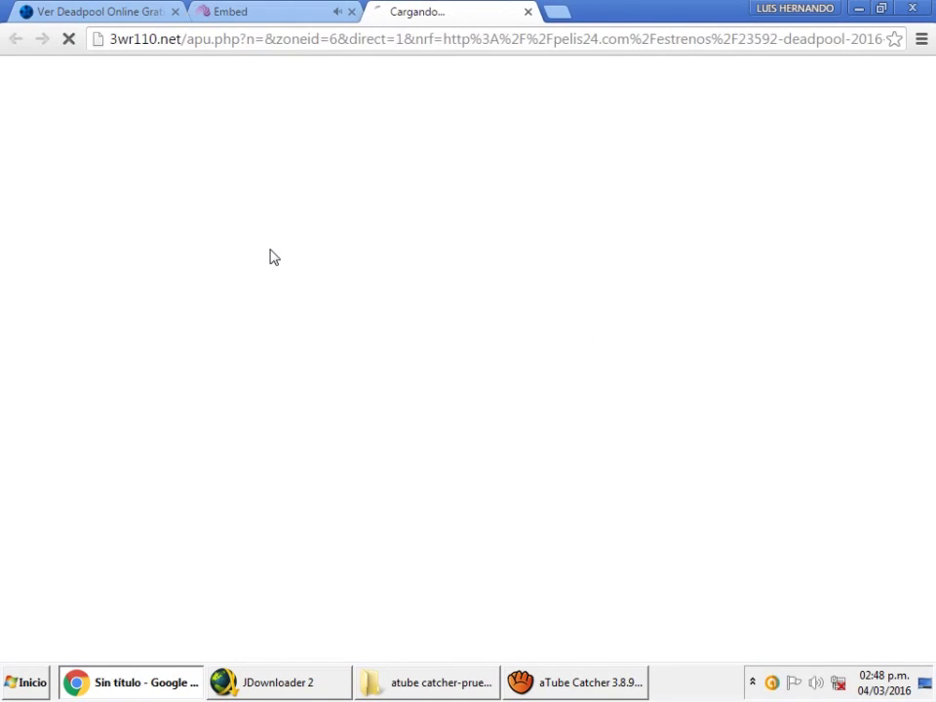
left_click(529, 12)
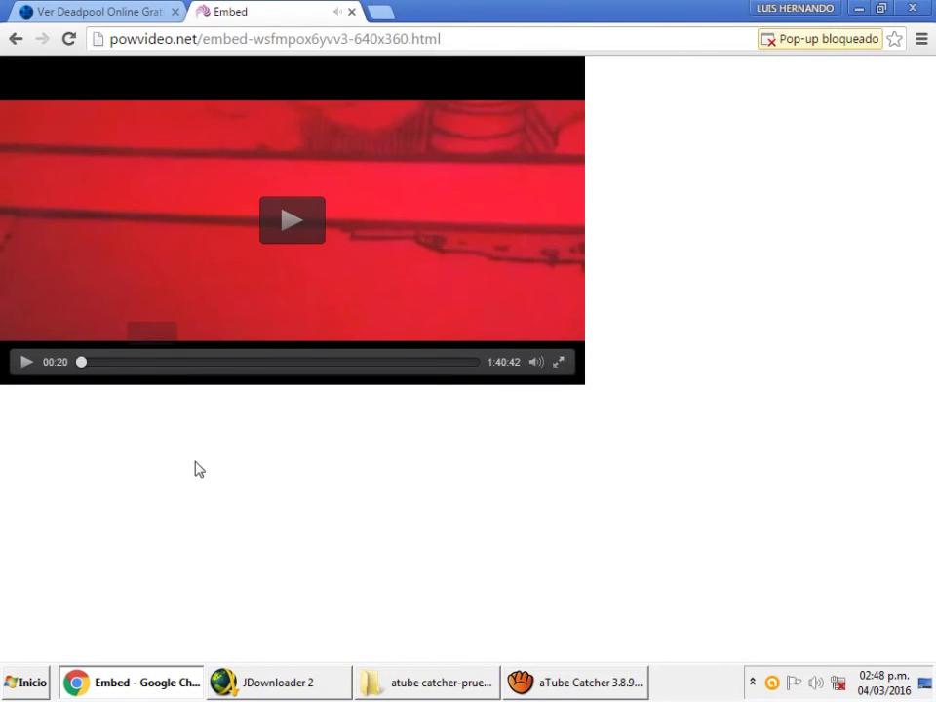
Minimize Chrome and start downloading the captured Deadpool package in JDownloader 2
left_click(859, 9)
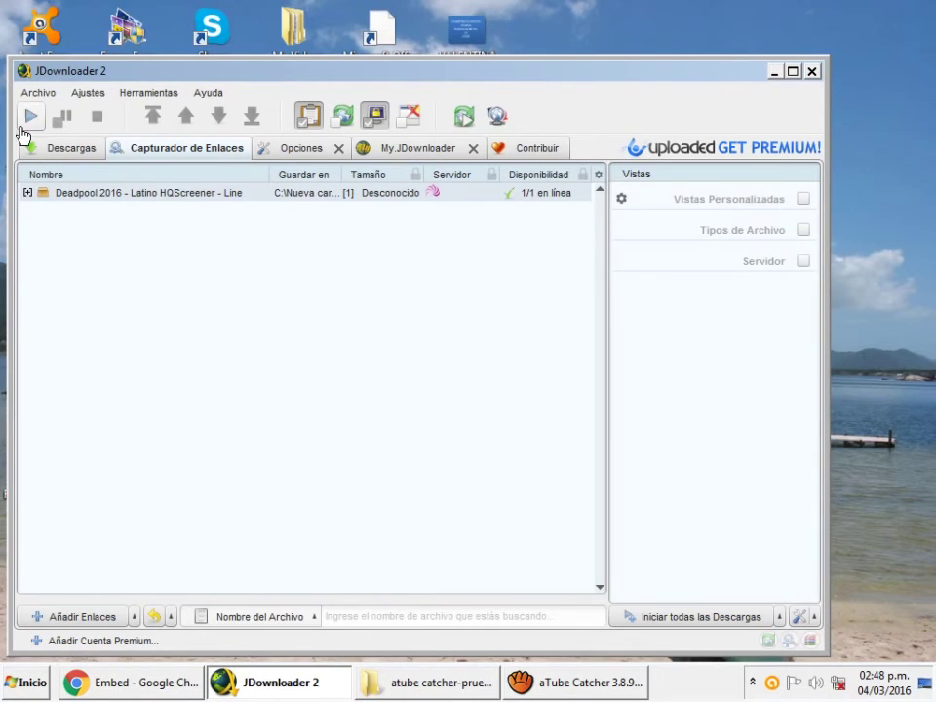
left_click(30, 118)
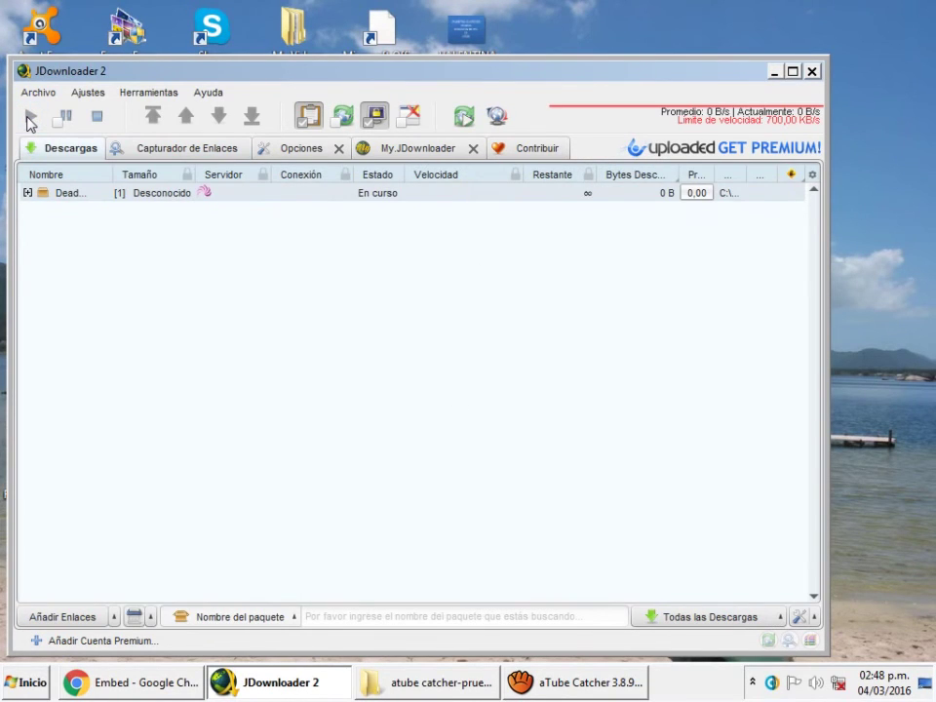